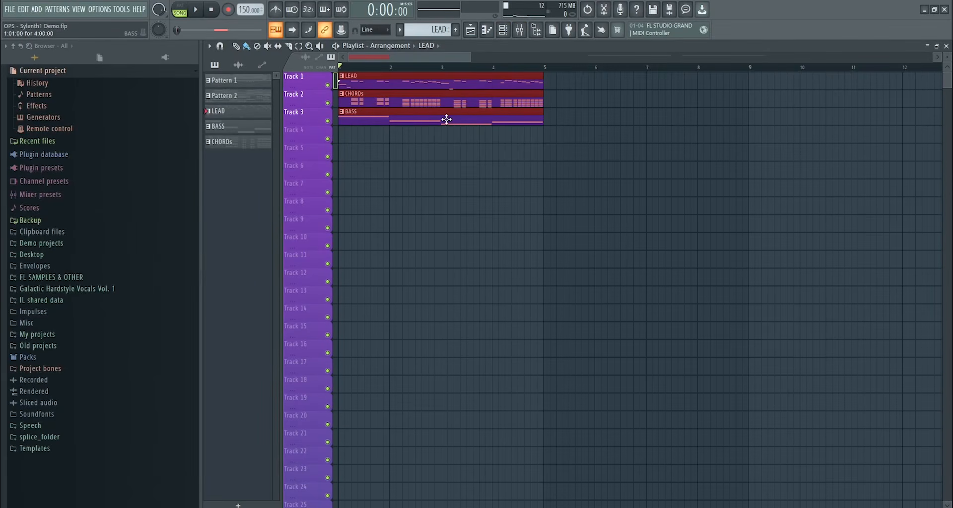
- Examine the LEAD, CHORDs and BASS arrangement and the mixer inserts it plays through
{"action": "scroll", "coordinate": [448, 135], "scroll_direction": "up", "scroll_amount": 3}
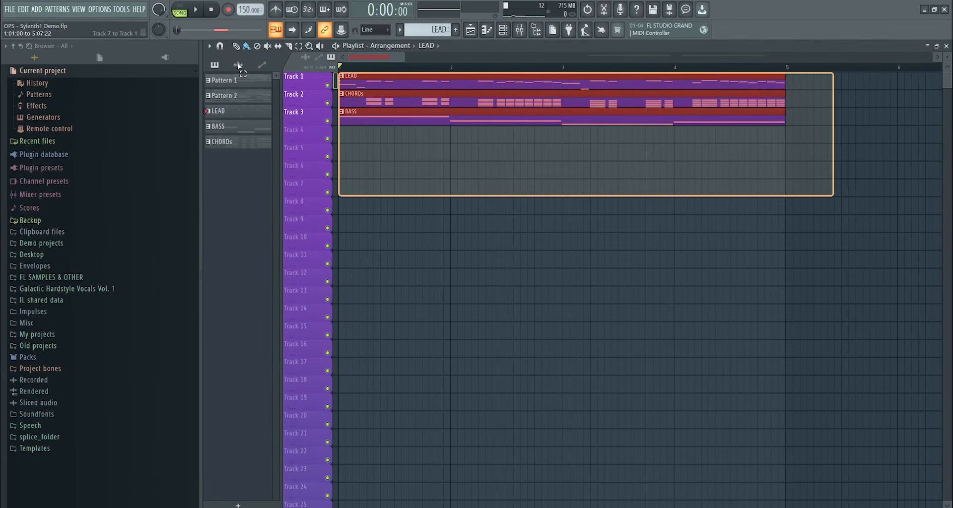
{"action": "left_click", "coordinate": [530, 28]}
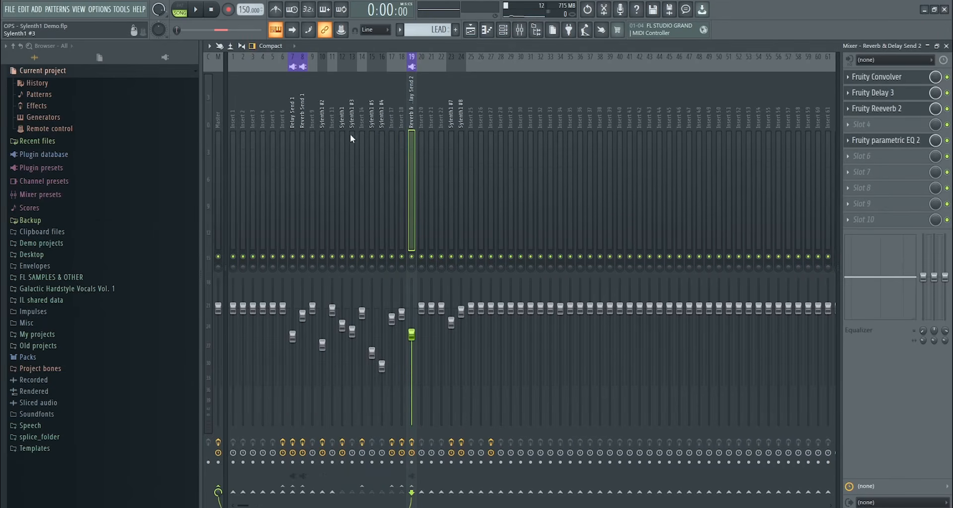
{"action": "left_click", "coordinate": [339, 123]}
{"action": "left_click", "coordinate": [382, 123]}
{"action": "left_click", "coordinate": [392, 123]}
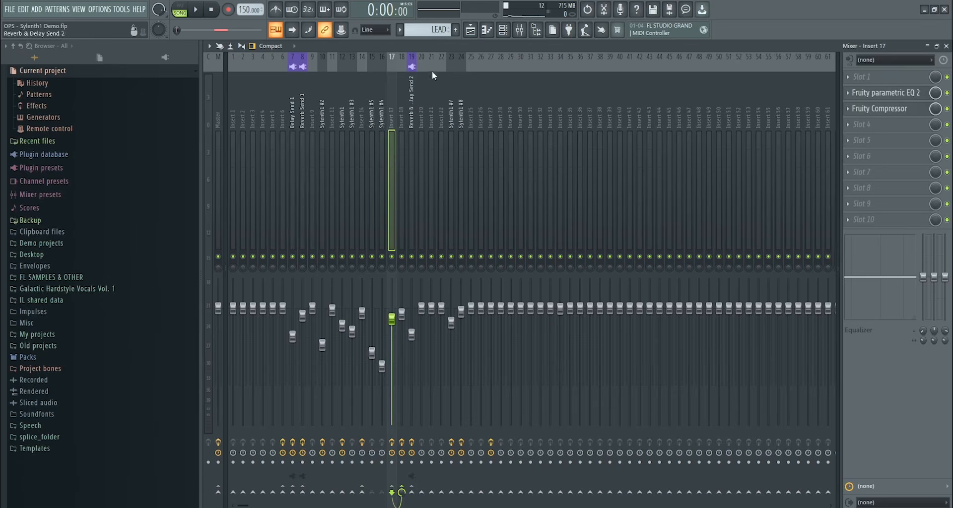
{"action": "left_click", "coordinate": [470, 31]}
{"action": "left_click_drag", "start_coordinate": [705, 170], "coordinate": [938, 171]}
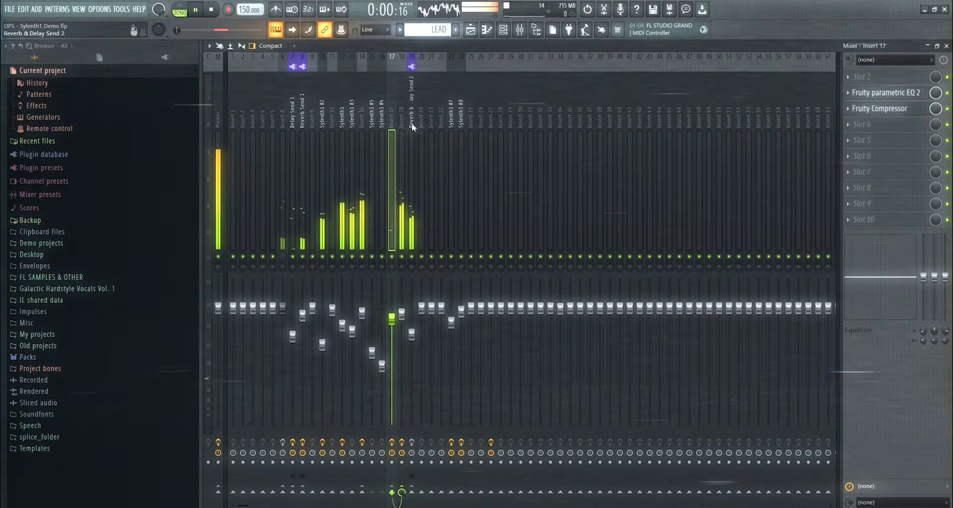
- Inspect Fruity Delay 3 on the Reverb & Delay Send 2 track during playback
{"action": "left_click", "coordinate": [412, 124]}
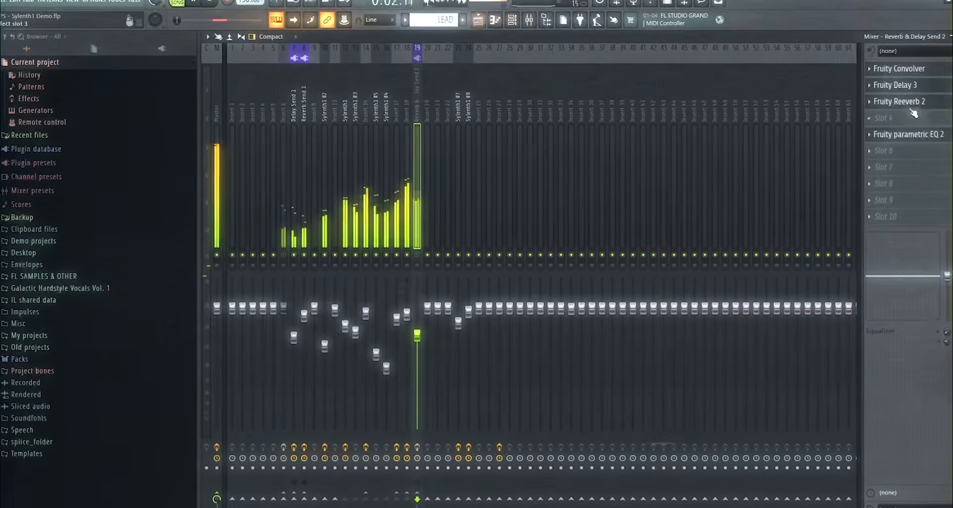
{"action": "left_click", "coordinate": [898, 85]}
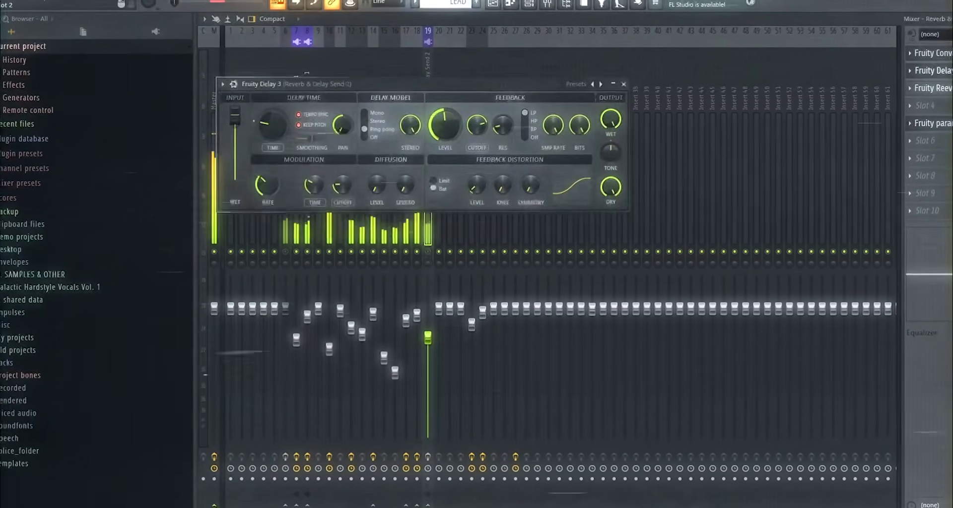
{"action": "left_click", "coordinate": [934, 71]}
{"action": "left_click", "coordinate": [428, 252]}
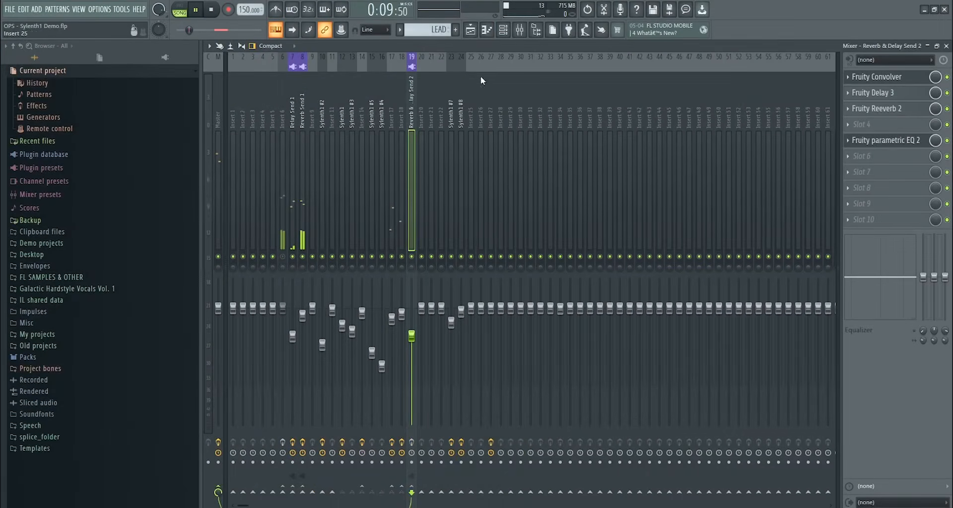
- Stop playback and review the LEAD, CHORDs and BASS clips in the playlist before returning to the mixer
{"action": "left_click", "coordinate": [470, 29]}
{"action": "key", "text": "space"}
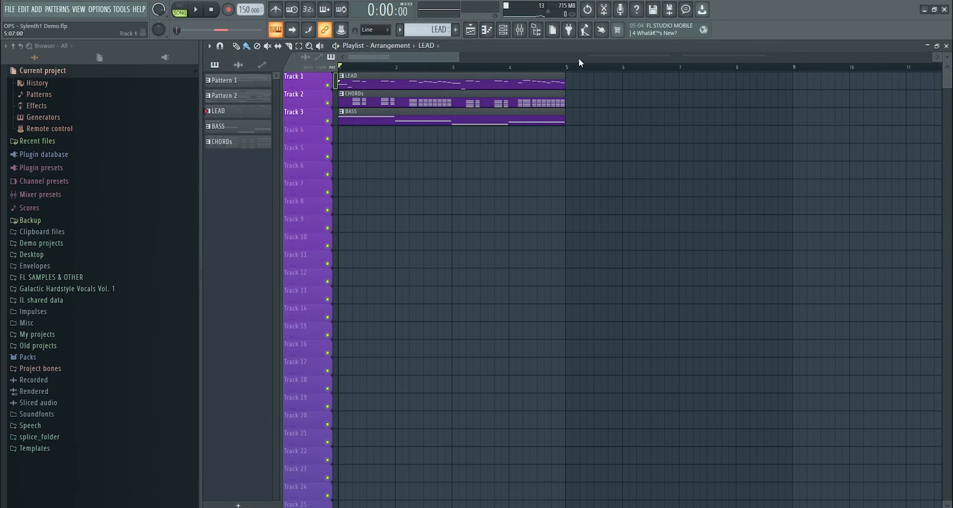
{"action": "left_click", "coordinate": [519, 29]}
{"action": "left_click", "coordinate": [520, 29]}
{"action": "left_click_drag", "start_coordinate": [629, 143], "coordinate": [338, 72]}
{"action": "left_click", "coordinate": [519, 29]}
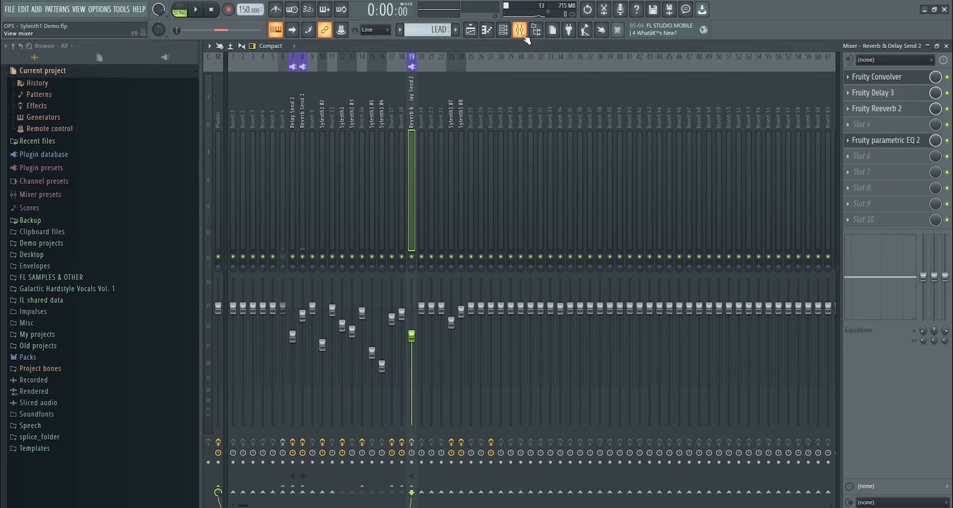
- Examine the effect chains and routing of the Sylenth1 layer tracks and bus inserts from 12 to 18
{"action": "left_click", "coordinate": [404, 115]}
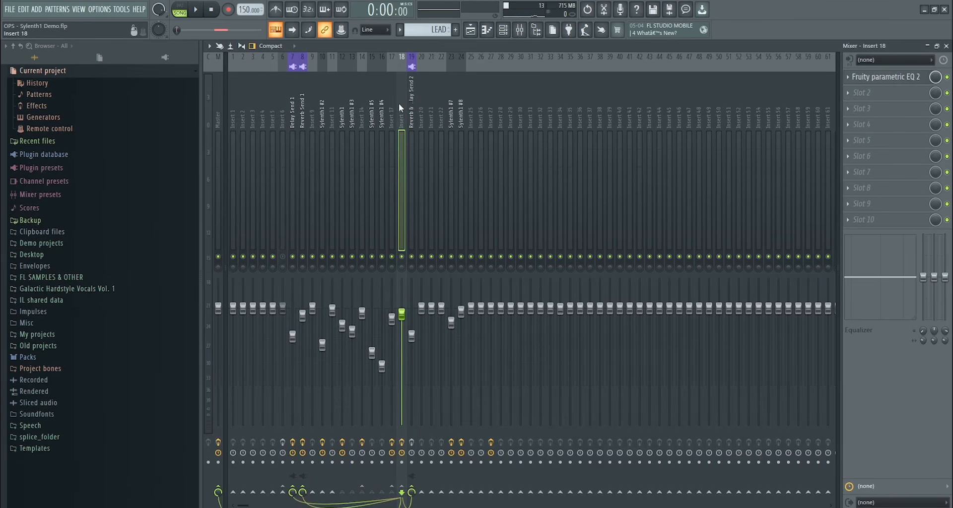
{"action": "left_click", "coordinate": [344, 113]}
{"action": "left_click", "coordinate": [351, 115]}
{"action": "left_click", "coordinate": [359, 113]}
{"action": "left_click", "coordinate": [370, 115]}
{"action": "left_click", "coordinate": [378, 117]}
{"action": "left_click", "coordinate": [389, 118]}
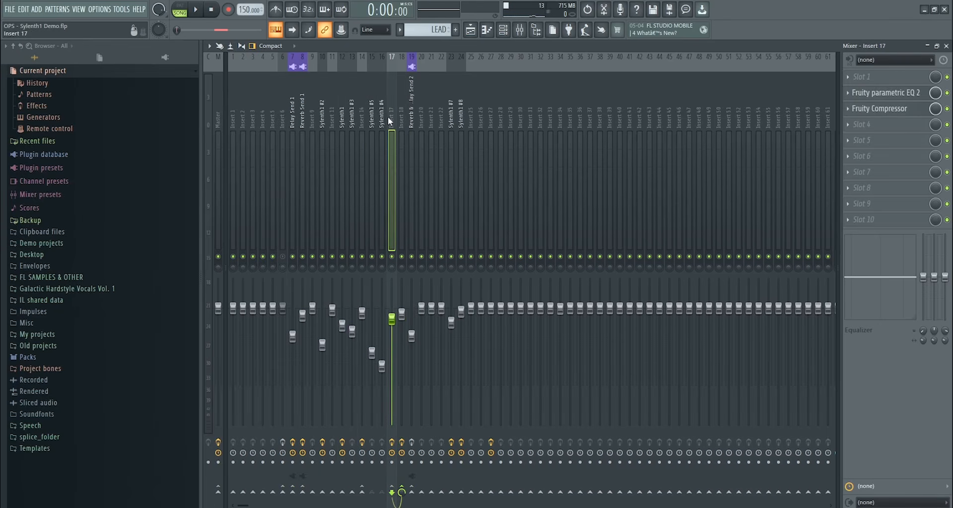
{"action": "left_click", "coordinate": [361, 116]}
{"action": "left_click", "coordinate": [399, 119]}
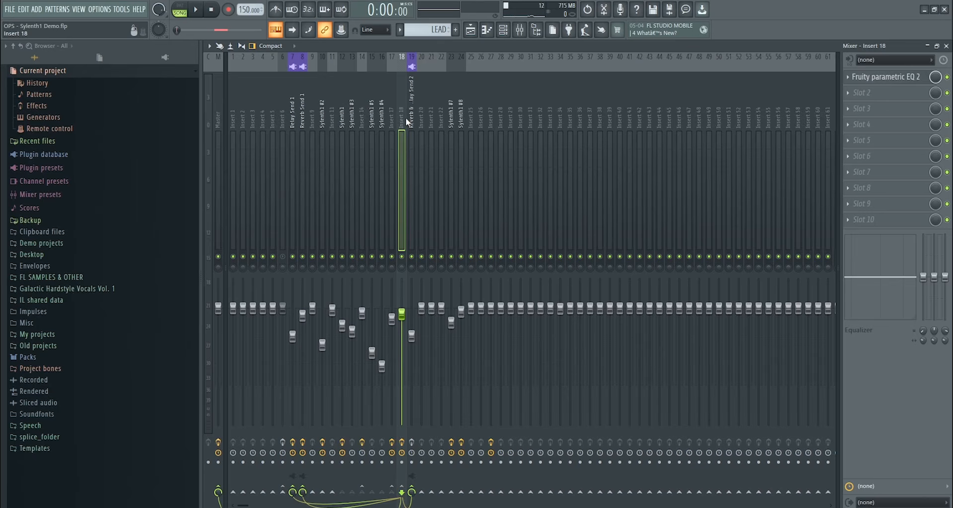
{"action": "left_click", "coordinate": [361, 127]}
{"action": "left_click", "coordinate": [342, 124]}
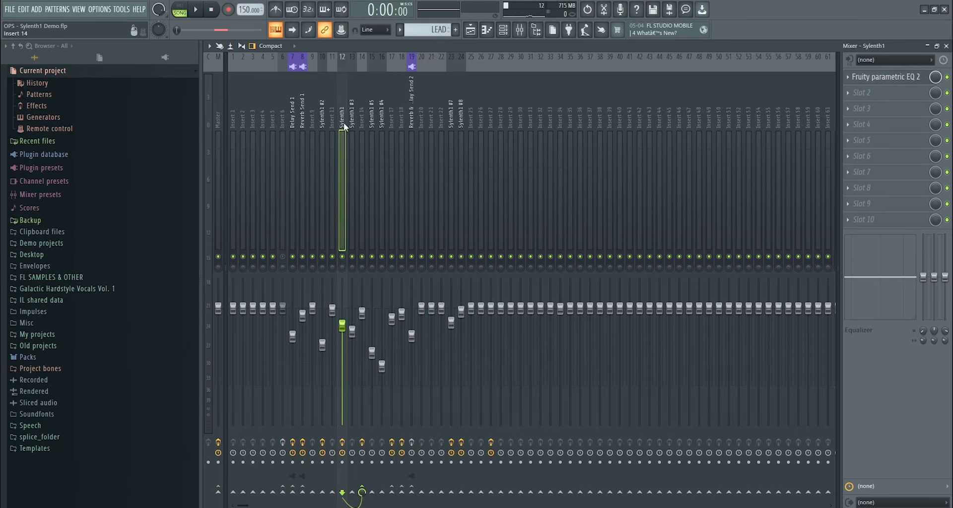
{"action": "left_click", "coordinate": [352, 121]}
{"action": "left_click", "coordinate": [373, 114]}
{"action": "left_click", "coordinate": [381, 114]}
{"action": "left_click", "coordinate": [372, 112]}
{"action": "left_click", "coordinate": [342, 115]}
{"action": "left_click", "coordinate": [372, 114]}
{"action": "left_click", "coordinate": [391, 115]}
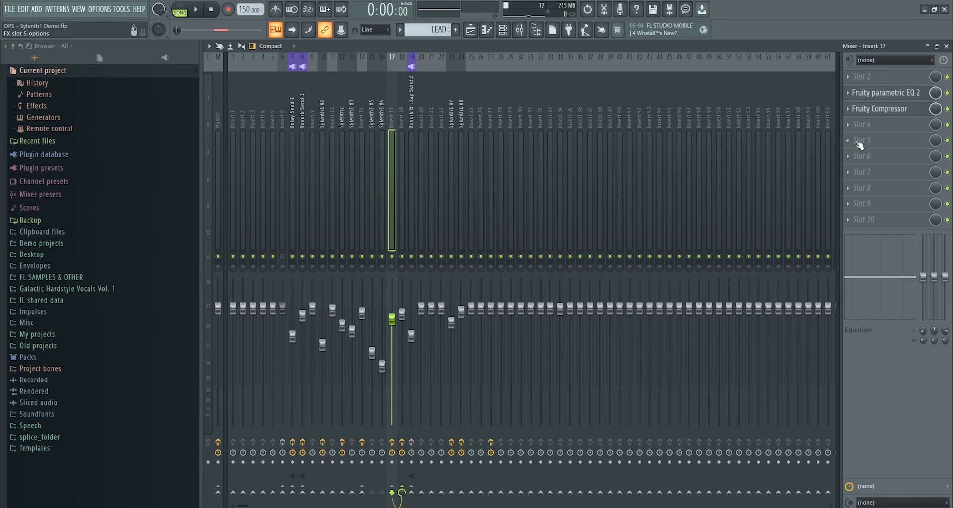
- Mute Reverb & Delay Send 2 and load ValhallaRoom into slot 5 of Insert 17
{"action": "left_click", "coordinate": [859, 140]}
{"action": "left_click", "coordinate": [395, 115]}
{"action": "left_click", "coordinate": [411, 253]}
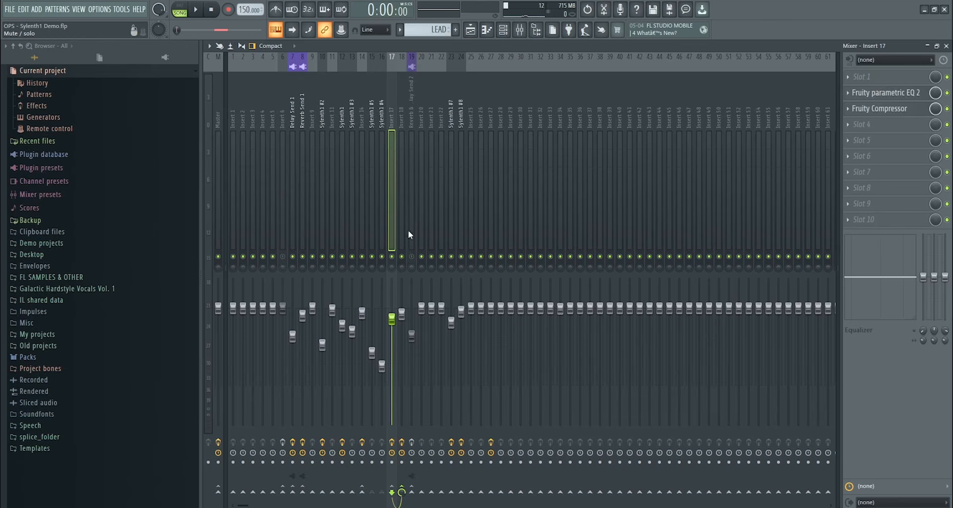
{"action": "left_click", "coordinate": [888, 143]}
{"action": "left_click", "coordinate": [714, 163]}
- Set ValhallaRoom on Insert 17 to 20.3 % mix and 4.16 s decay while the arrangement plays
{"action": "left_click_drag", "start_coordinate": [240, 245], "coordinate": [240, 249]}
{"action": "left_click_drag", "start_coordinate": [334, 94], "coordinate": [434, 112]}
{"action": "key", "text": "space"}
{"action": "left_click_drag", "start_coordinate": [407, 246], "coordinate": [407, 243]}
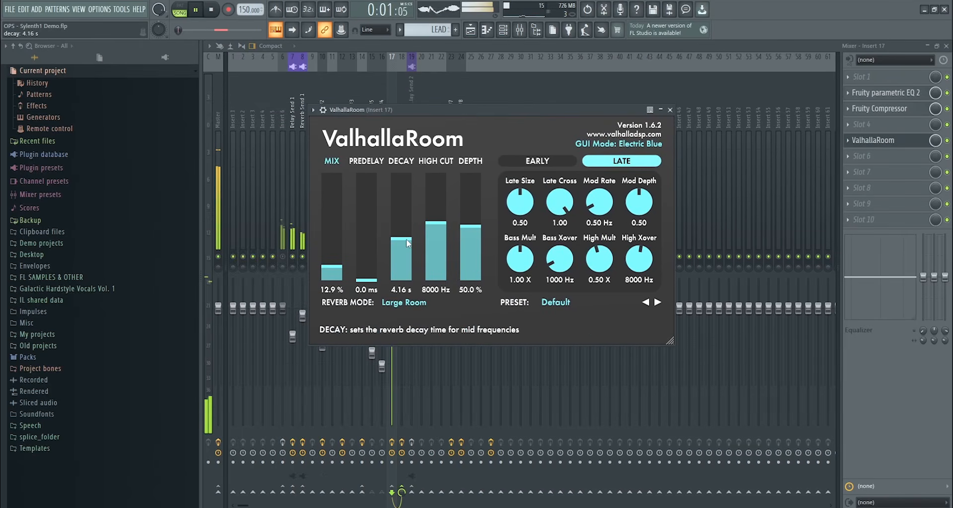
{"action": "left_click", "coordinate": [341, 258]}
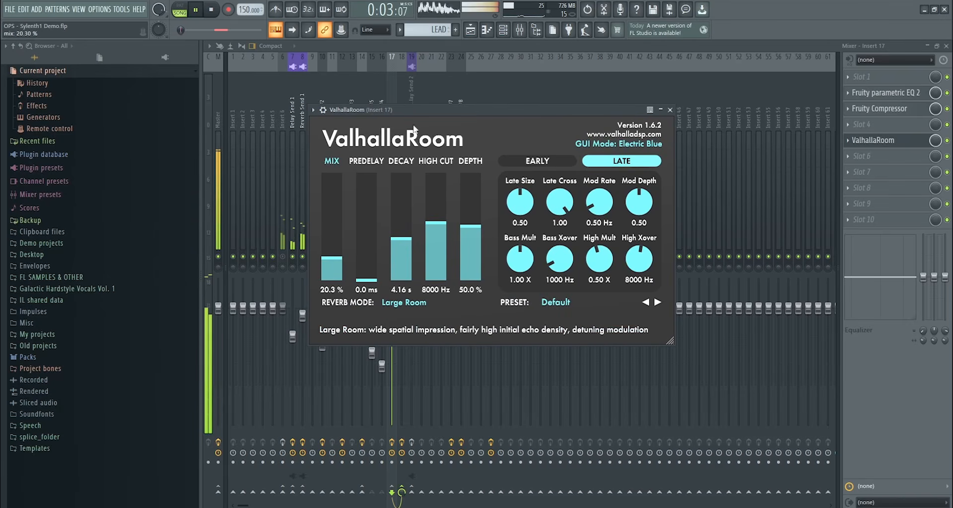
- Delete ValhallaRoom from Insert 17 and stop playback
{"action": "left_click", "coordinate": [848, 141]}
{"action": "left_click", "coordinate": [854, 163]}
{"action": "key", "text": "space"}
- Load ValhallaRoom into slot 4 of Insert 18 and start playback
{"action": "left_click", "coordinate": [399, 106]}
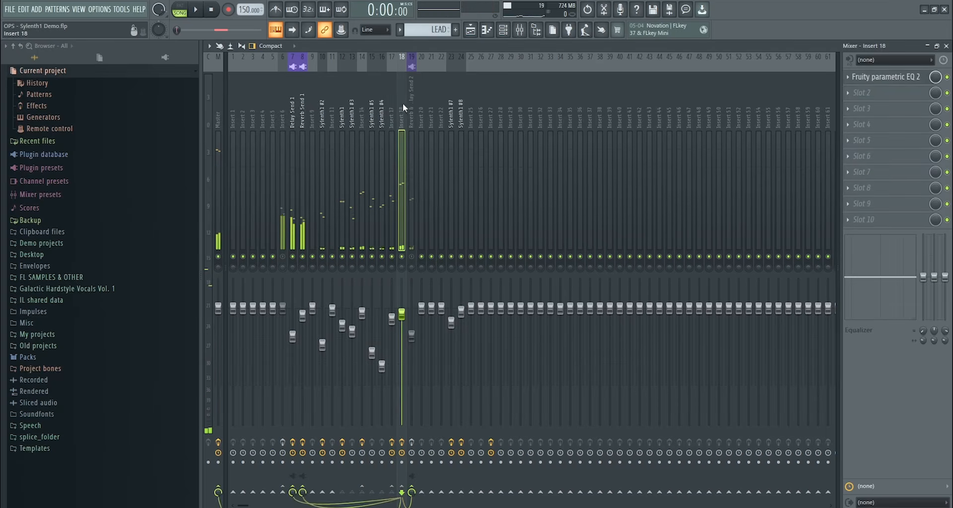
{"action": "left_click", "coordinate": [863, 124]}
{"action": "left_click", "coordinate": [701, 163]}
{"action": "key", "text": "space"}
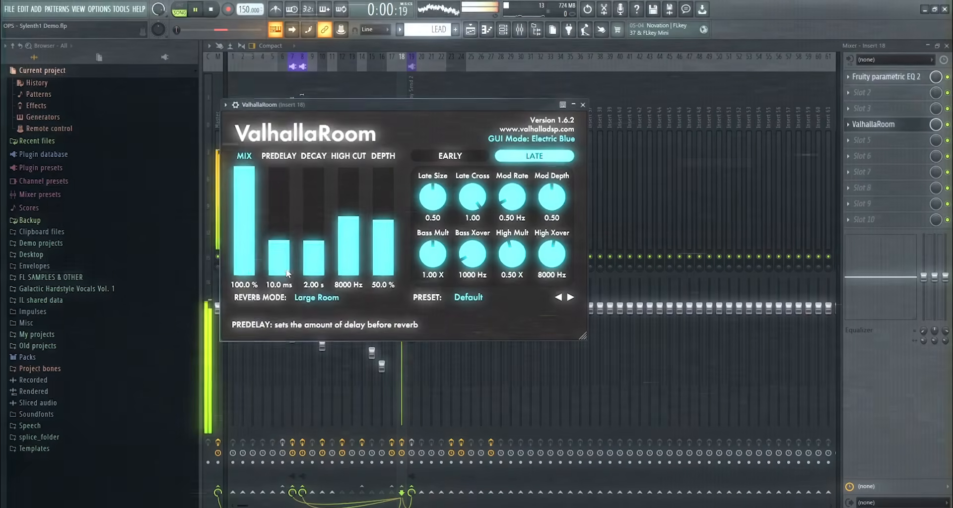
- Lower ValhallaRoom's mix and high cut and lengthen its decay on Insert 18 during playback
{"action": "left_click_drag", "start_coordinate": [241, 257], "coordinate": [241, 259]}
{"action": "left_click_drag", "start_coordinate": [312, 242], "coordinate": [313, 234]}
{"action": "left_click_drag", "start_coordinate": [243, 259], "coordinate": [243, 265]}
{"action": "left_click_drag", "start_coordinate": [352, 219], "coordinate": [346, 251]}
{"action": "left_click_drag", "start_coordinate": [389, 88], "coordinate": [478, 86]}
- Delete ValhallaRoom from Insert 18 and select the Reverb & Delay Send 2 track
{"action": "left_click", "coordinate": [847, 125]}
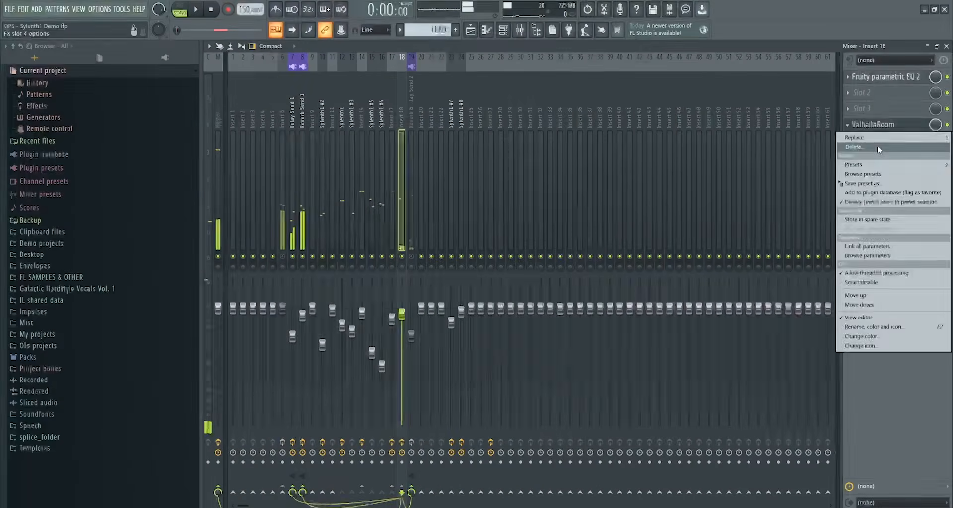
{"action": "left_click", "coordinate": [877, 146]}
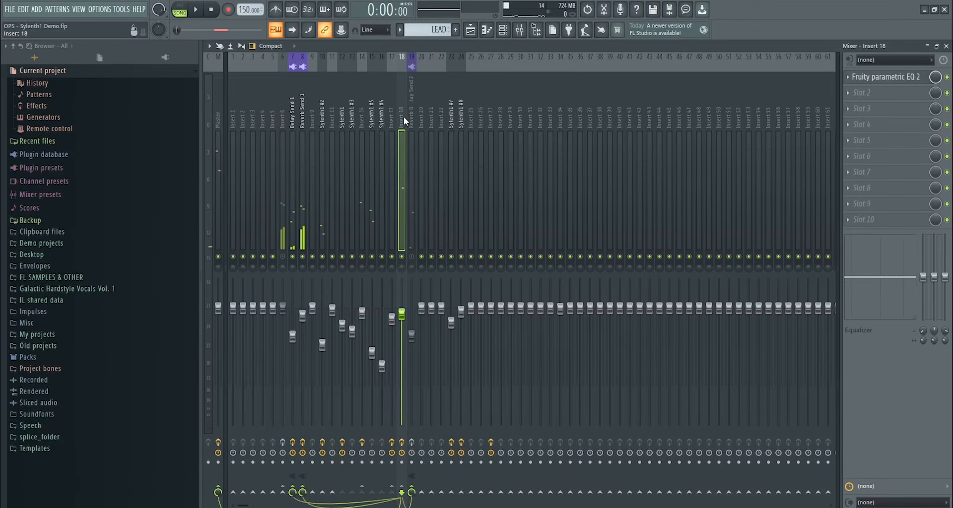
{"action": "left_click", "coordinate": [413, 100]}
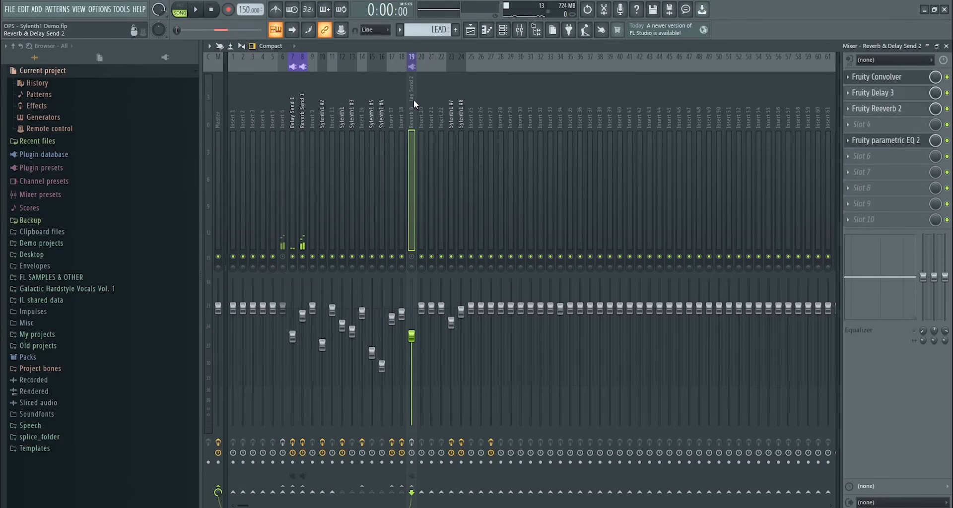
- Disable Insert 18's sends to Delay Send 1 and Reverb Send 1, leaving its send to Reverb & Delay Send 2 enabled
{"action": "left_click", "coordinate": [401, 105]}
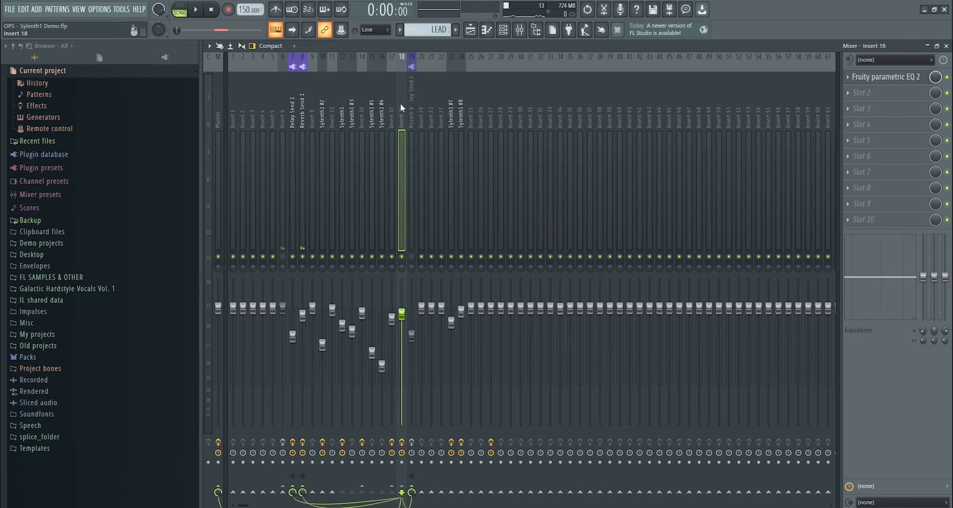
{"action": "left_click", "coordinate": [412, 492]}
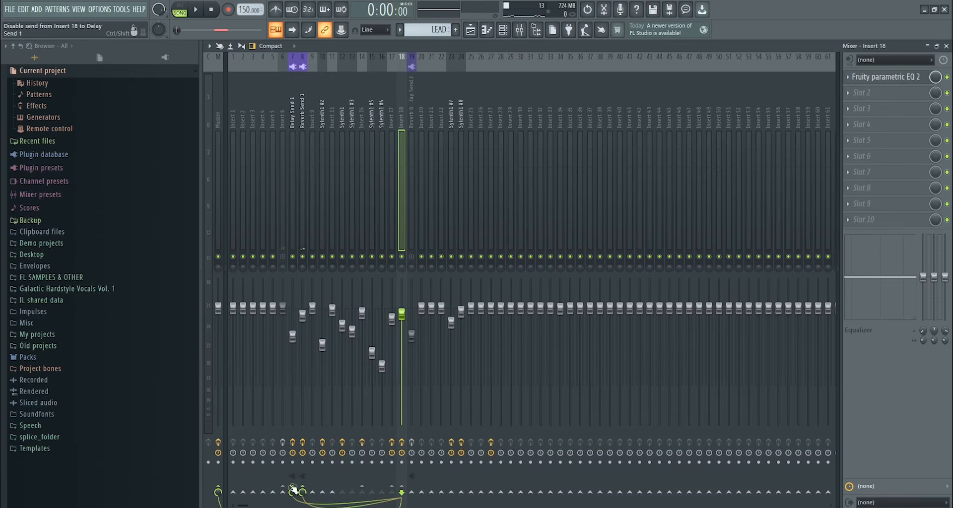
{"action": "left_click", "coordinate": [293, 490]}
{"action": "left_click", "coordinate": [303, 492]}
{"action": "left_click", "coordinate": [412, 492]}
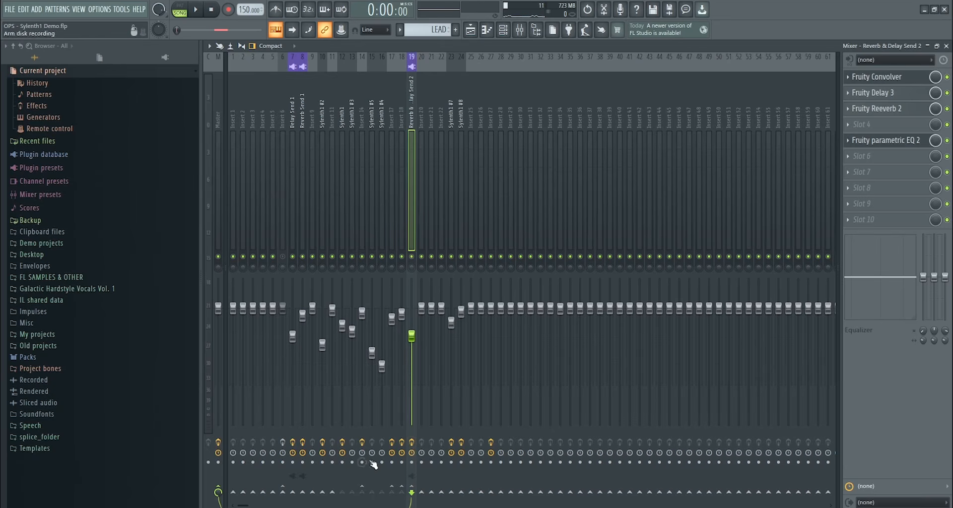
- Audition the arrangement with and without Reverb & Delay Send 2
{"action": "key", "text": "space"}
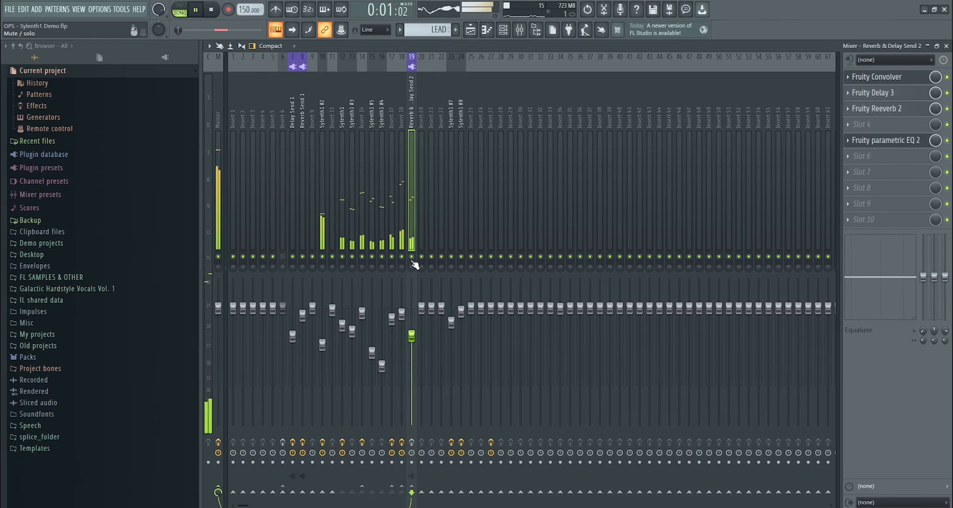
{"action": "key", "text": "space"}
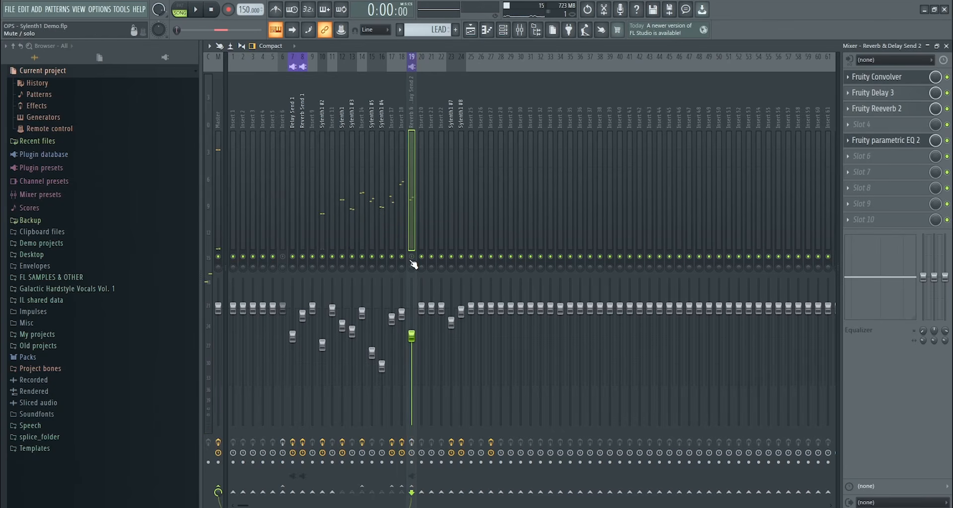
- Review Fruity Convolver, Fruity Delay 3, Fruity Reeverb 2 and Fruity parametric EQ 2 on Reverb & Delay Send 2, and audition the send
{"action": "left_click", "coordinate": [866, 80]}
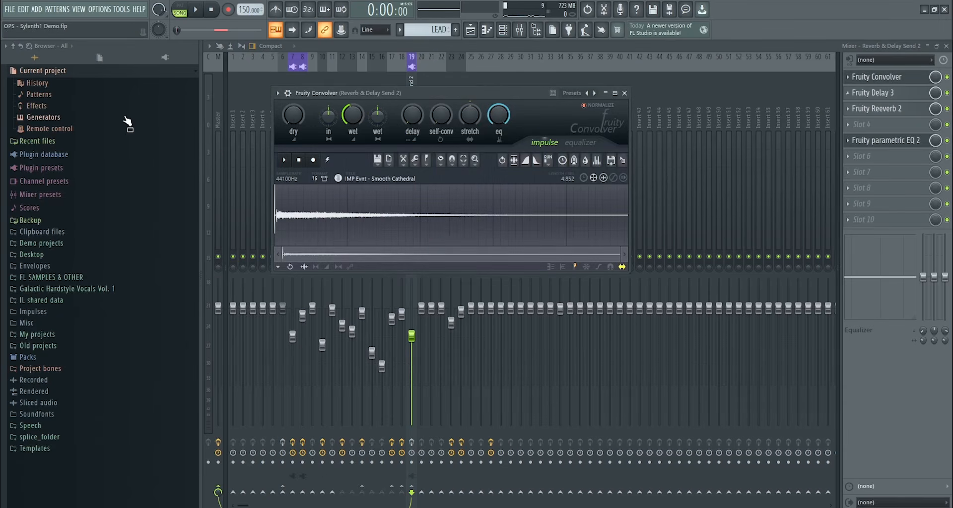
{"action": "left_click", "coordinate": [869, 94]}
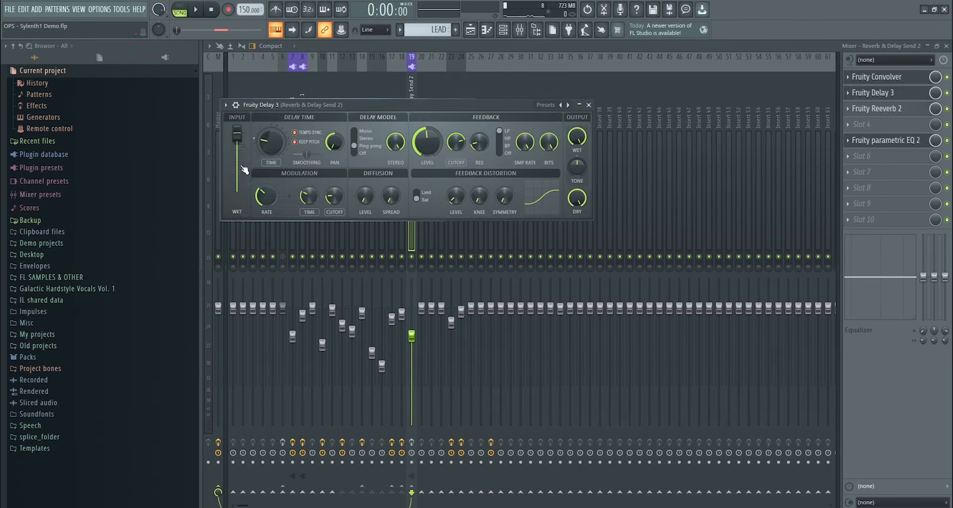
{"action": "left_click", "coordinate": [895, 109]}
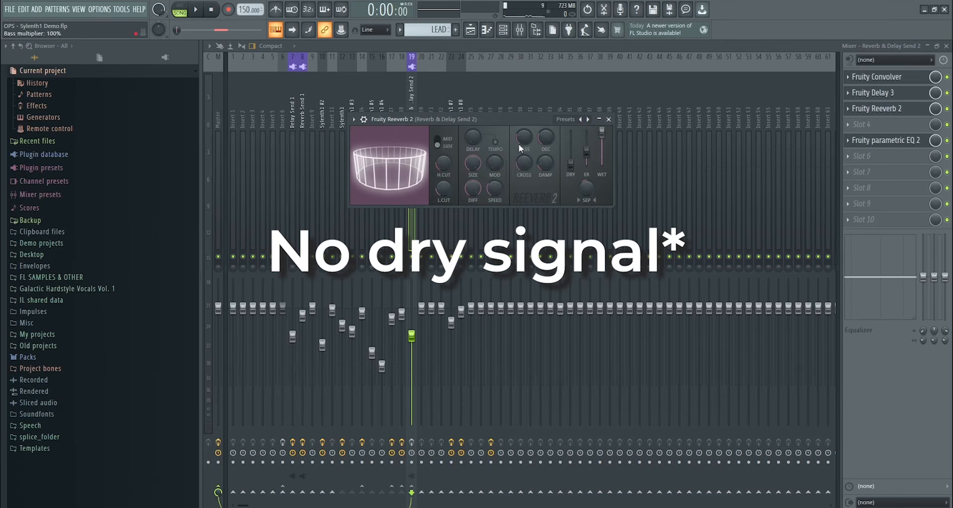
{"action": "left_click", "coordinate": [897, 140]}
{"action": "left_click_drag", "start_coordinate": [433, 108], "coordinate": [409, 112]}
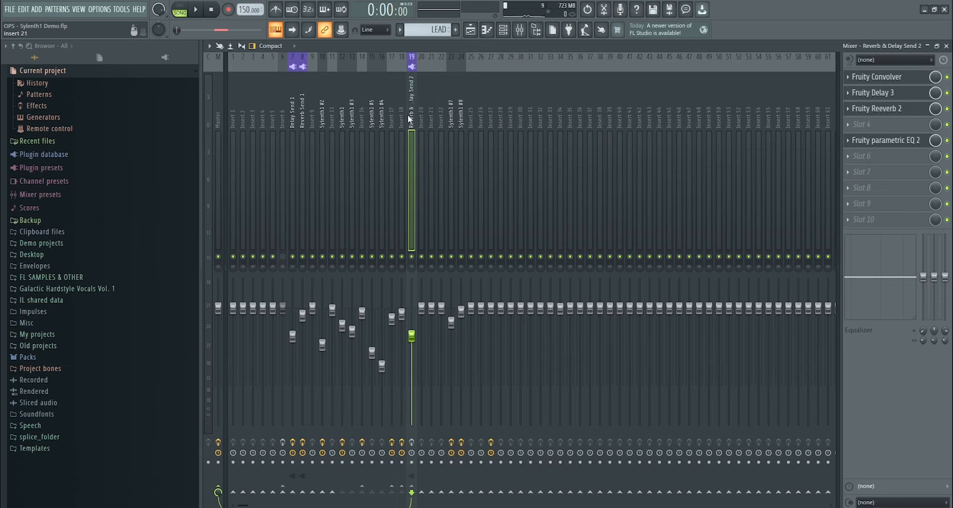
{"action": "key", "text": "space"}
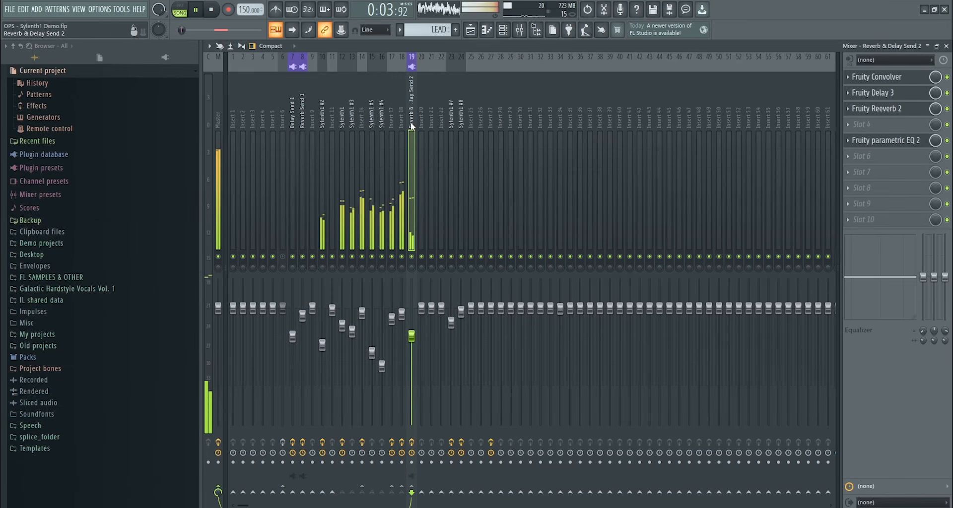
{"action": "key", "text": "space"}
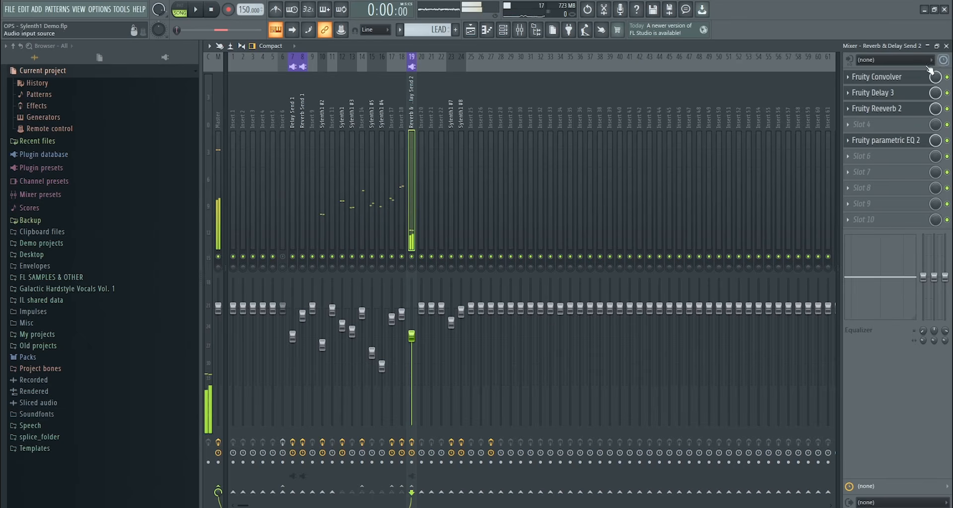
- Load Fruity Reeverb 2 into slot 8 of Reverb & Delay Send 2
{"action": "left_click", "coordinate": [875, 188]}
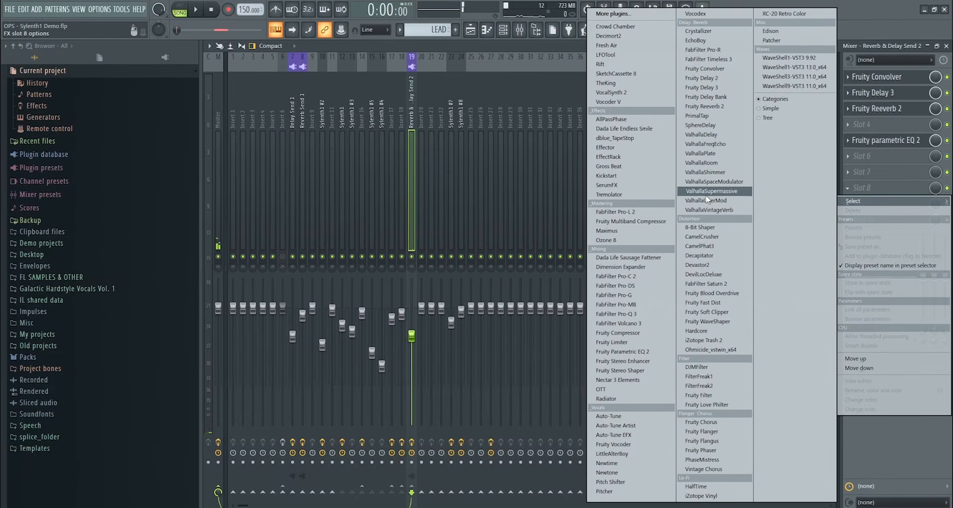
{"action": "left_click", "coordinate": [706, 106]}
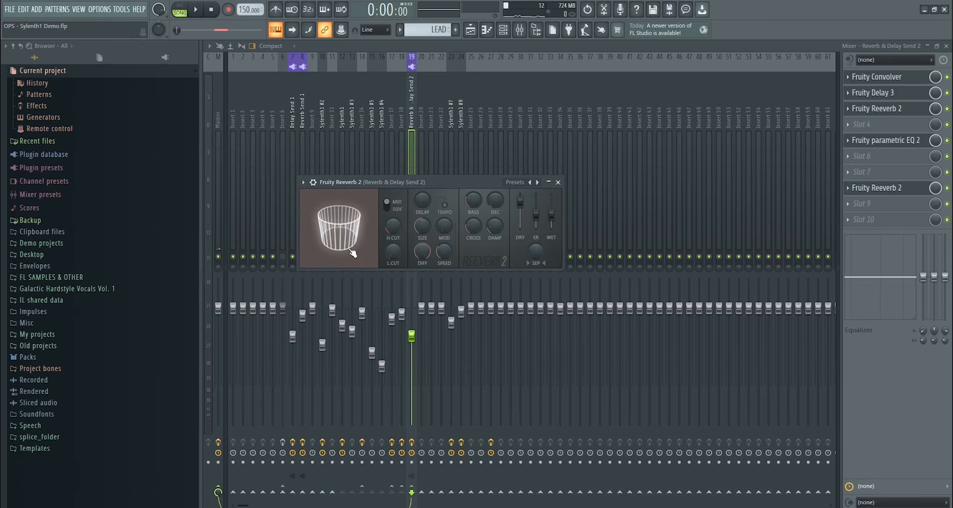
- Load Fruity Delay 3 into slot 9 and Fruity Convolver into slot 10 of Reverb & Delay Send 2
{"action": "left_click", "coordinate": [874, 203]}
{"action": "left_click", "coordinate": [727, 88]}
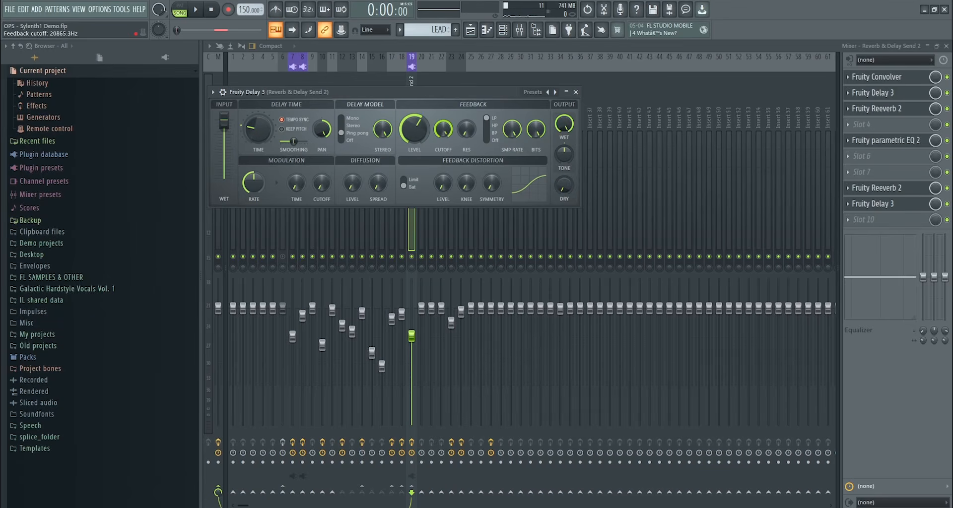
{"action": "left_click", "coordinate": [864, 220]}
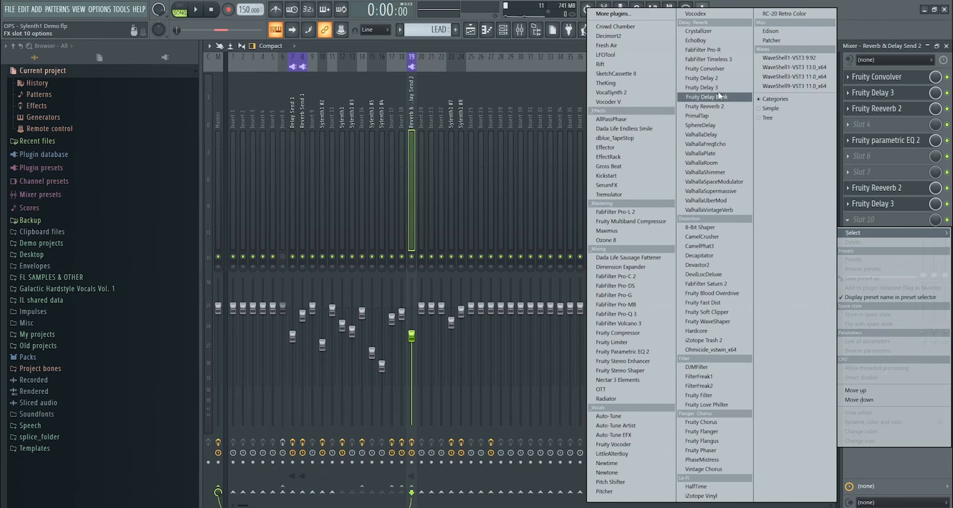
{"action": "left_click", "coordinate": [705, 69]}
{"action": "left_click_drag", "start_coordinate": [330, 106], "coordinate": [516, 118]}
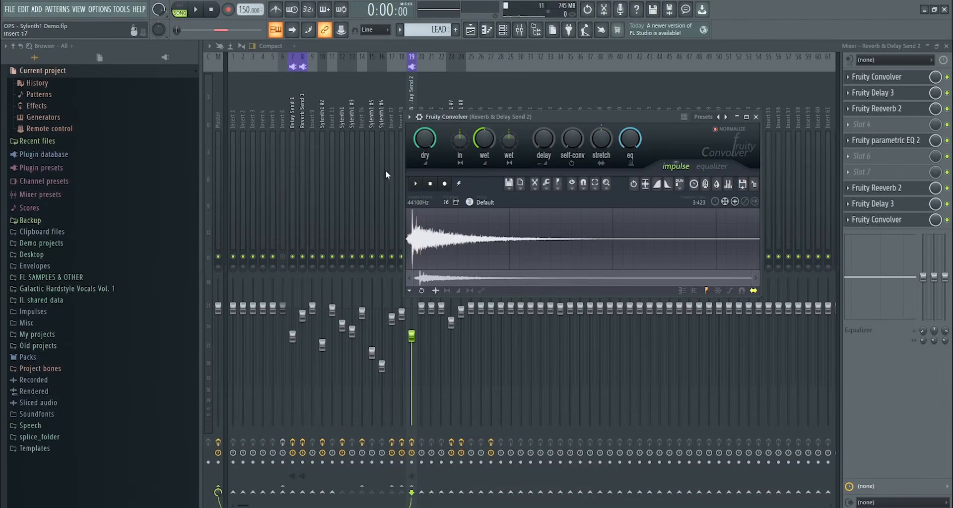
- Browse the presets of the Fruity Convolver in slot 10 of Reverb & Delay Send 2
{"action": "left_click", "coordinate": [403, 113]}
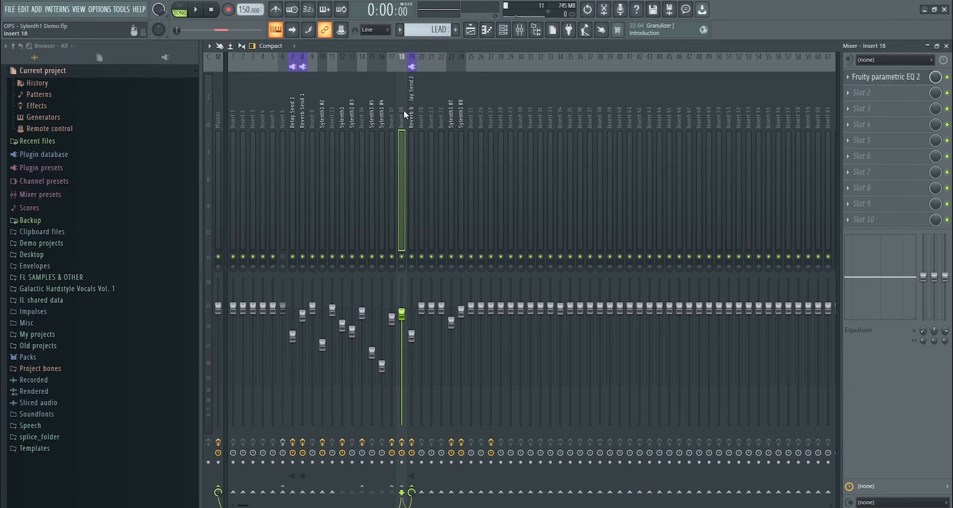
{"action": "left_click", "coordinate": [411, 111]}
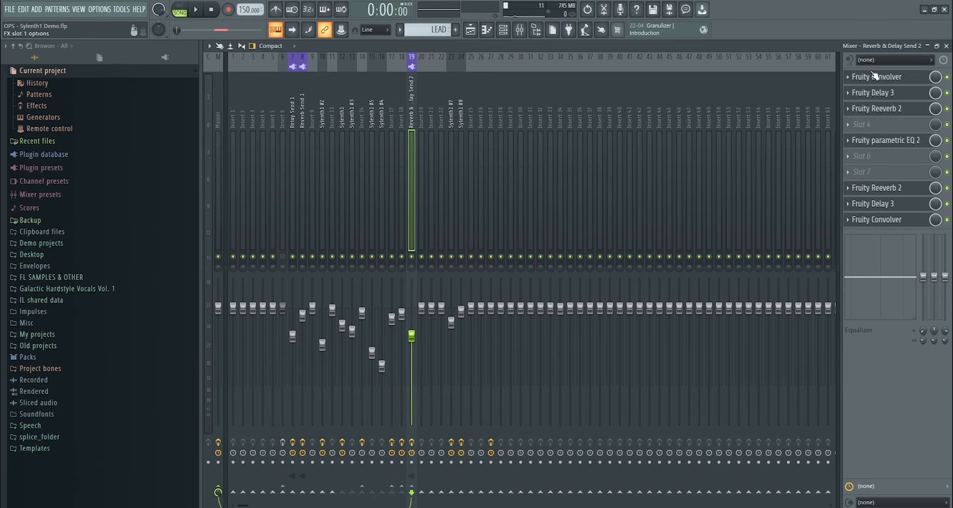
{"action": "left_click", "coordinate": [889, 224]}
{"action": "left_click", "coordinate": [406, 117]}
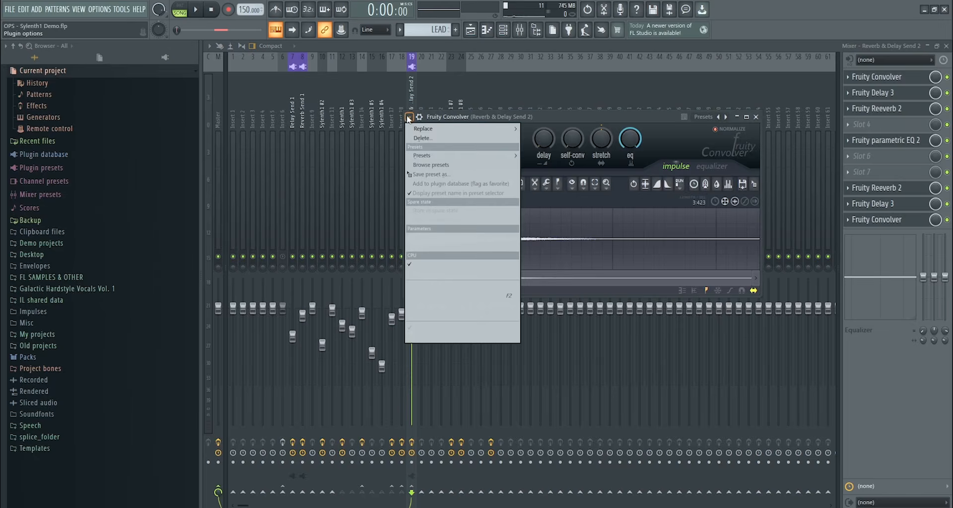
{"action": "mouse_move", "coordinate": [437, 155]}
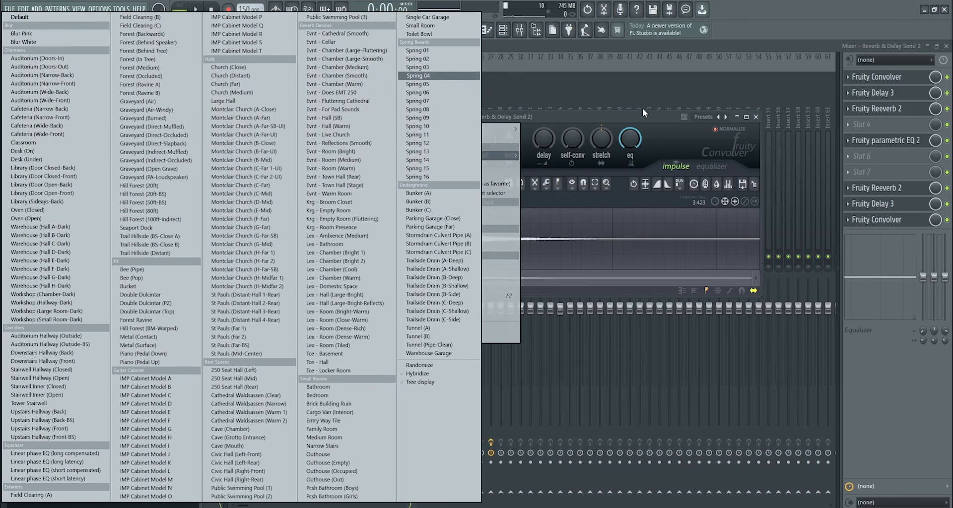
{"action": "left_click", "coordinate": [756, 117]}
- Delete Fruity Convolver, Fruity Delay 3 and Fruity Reeverb 2 from slots 10, 9 and 8 of Reverb & Delay Send 2
{"action": "left_click", "coordinate": [848, 220]}
{"action": "left_click", "coordinate": [856, 243]}
{"action": "left_click", "coordinate": [848, 204]}
{"action": "left_click", "coordinate": [855, 226]}
{"action": "left_click", "coordinate": [848, 188]}
{"action": "left_click", "coordinate": [856, 211]}
- Load ValhallaRoom into slot 9 of Reverb & Delay Send 2 and set its decay to about 5 s
{"action": "left_click", "coordinate": [866, 203]}
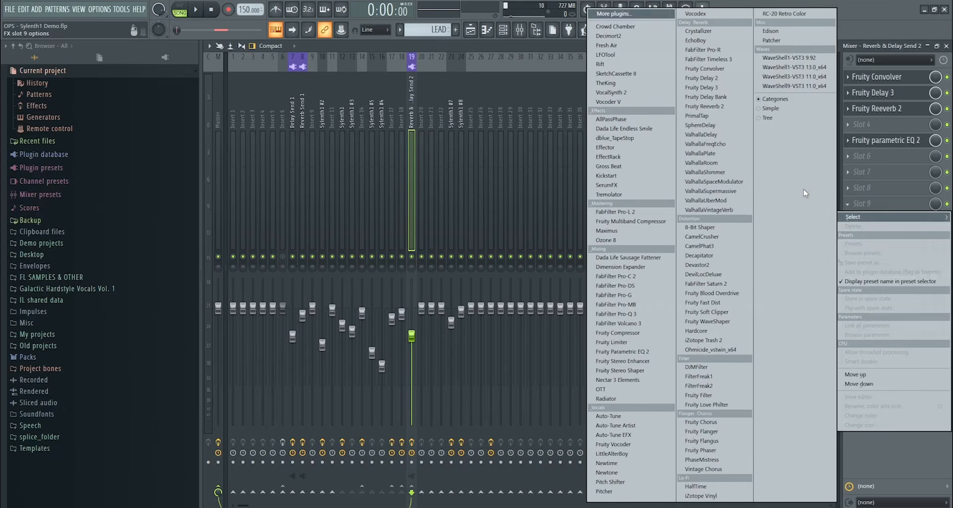
{"action": "left_click", "coordinate": [715, 168]}
{"action": "left_click_drag", "start_coordinate": [293, 233], "coordinate": [296, 218]}
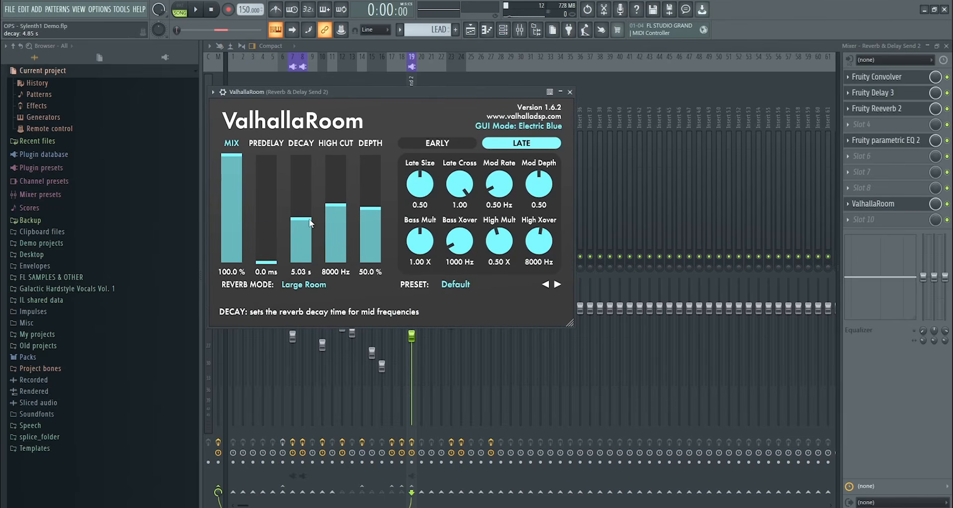
- Load EchoBoy into slot 10 with the Spaced Space Echo preset, and raise its LowCut with the tweak controls expanded
{"action": "left_click", "coordinate": [904, 219]}
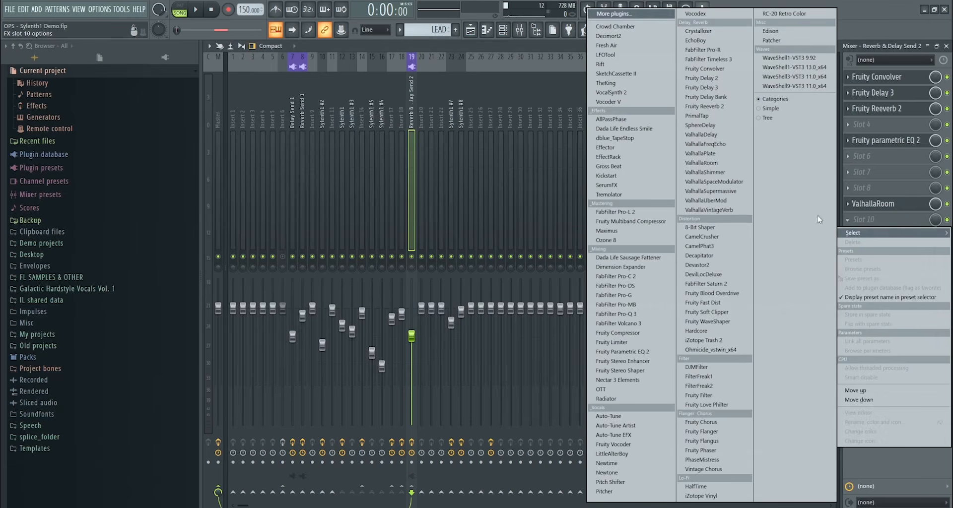
{"action": "left_click", "coordinate": [709, 43]}
{"action": "left_click", "coordinate": [482, 134]}
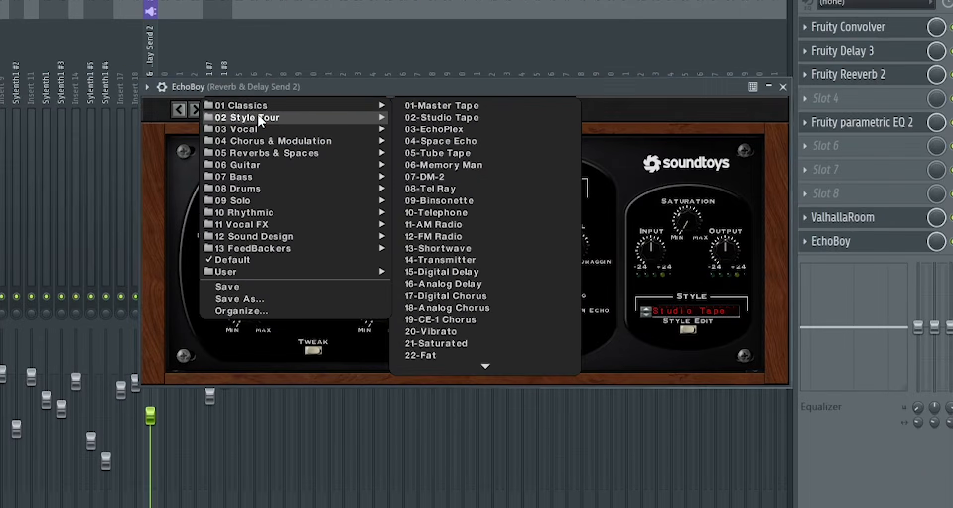
{"action": "left_click", "coordinate": [619, 229]}
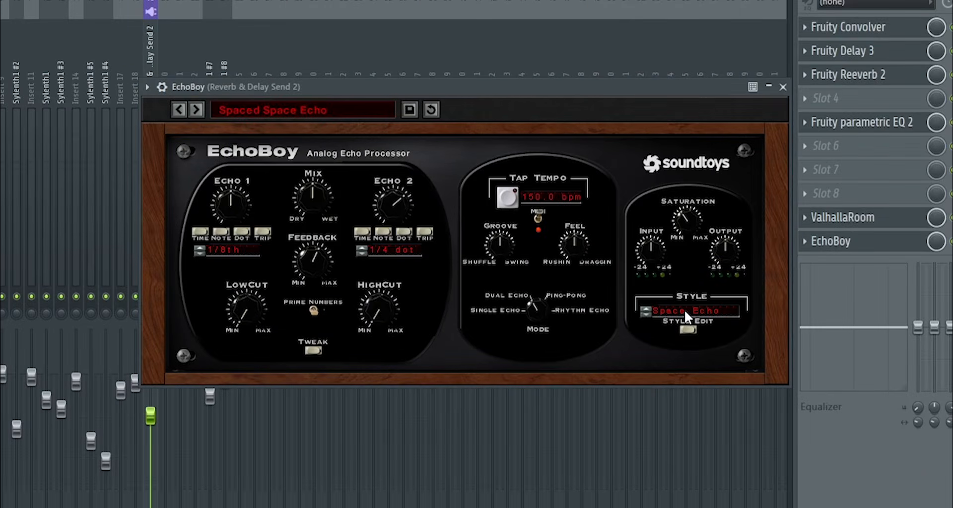
{"action": "left_click", "coordinate": [313, 351]}
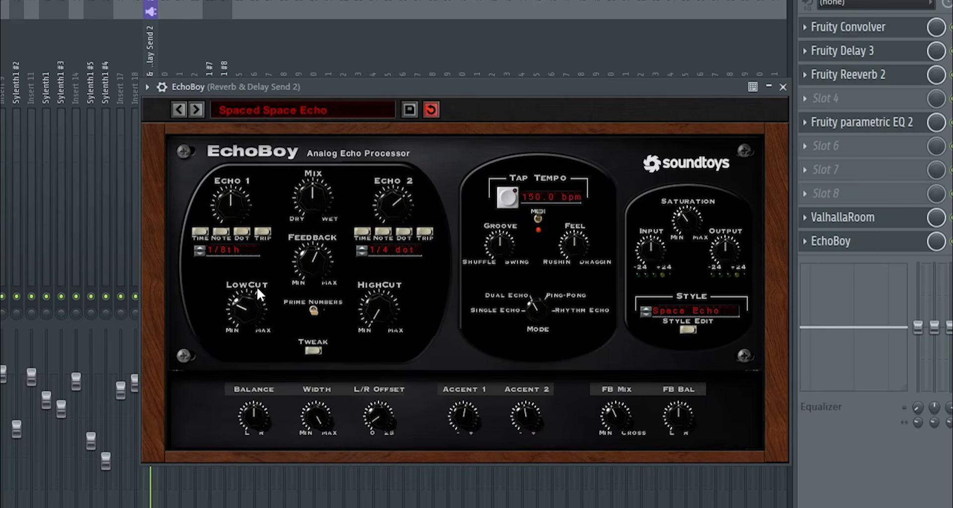
- Delete EchoBoy and ValhallaRoom from slots 10 and 9 of Reverb & Delay Send 2
{"action": "left_click", "coordinate": [804, 241]}
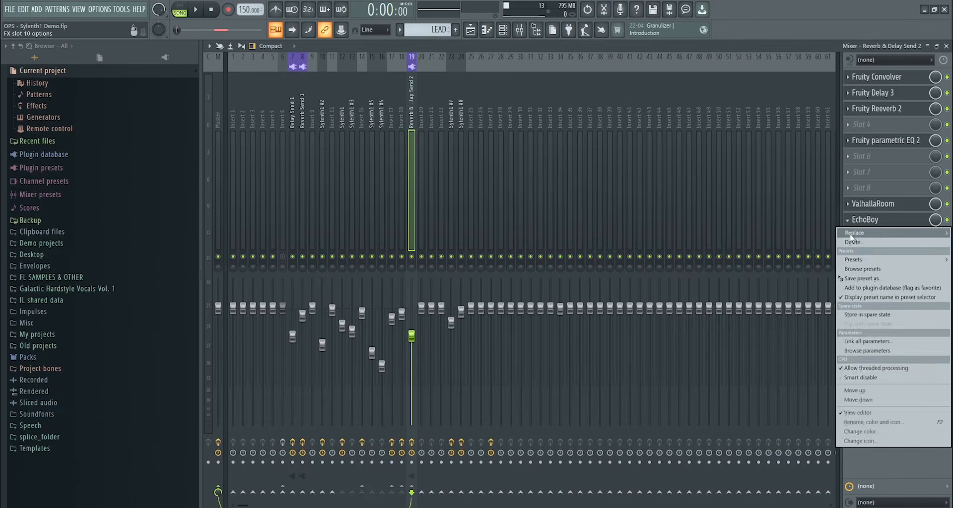
{"action": "left_click", "coordinate": [854, 243]}
{"action": "left_click", "coordinate": [805, 218]}
{"action": "left_click", "coordinate": [853, 226]}
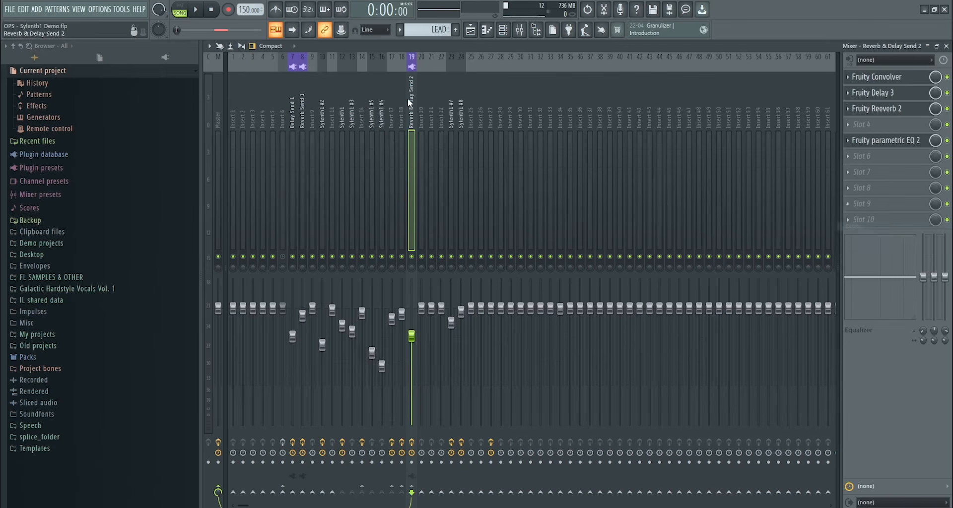
- Bypass Fruity Convolver, Fruity Delay 3 and Fruity Reeverb 2 on Reverb & Delay Send 2
{"action": "left_click", "coordinate": [404, 110]}
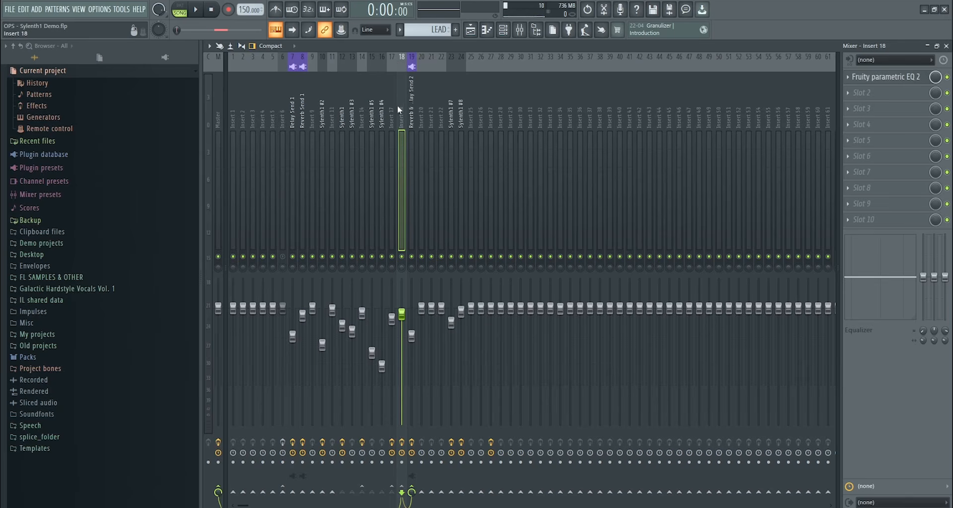
{"action": "left_click", "coordinate": [411, 164]}
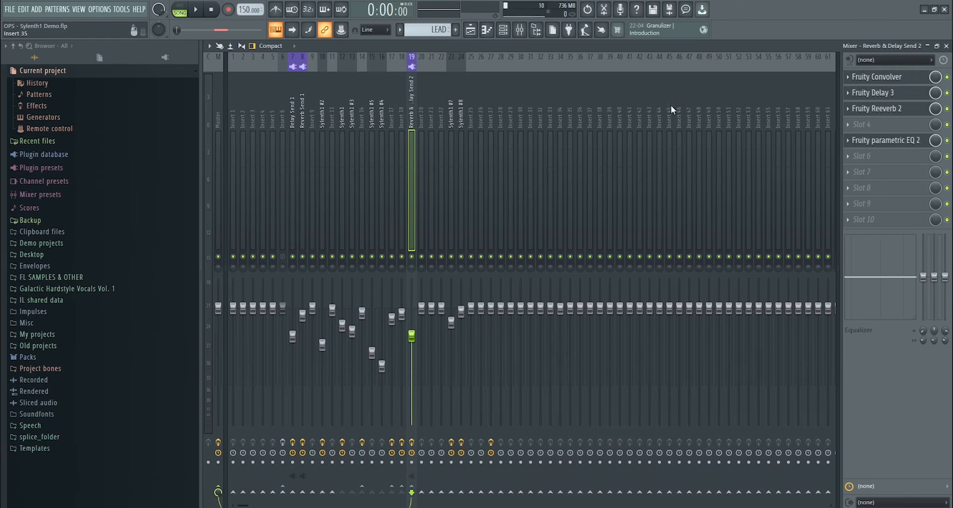
{"action": "left_click", "coordinate": [900, 108]}
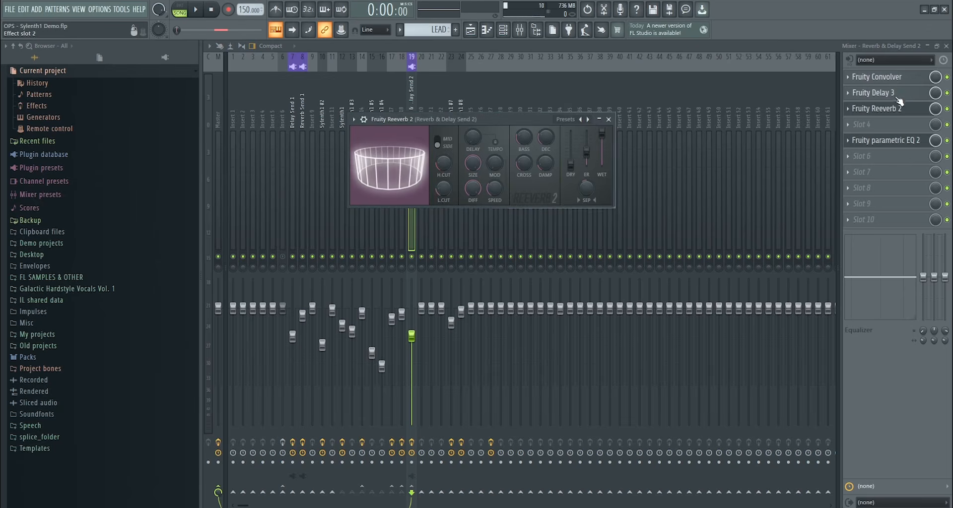
{"action": "left_click", "coordinate": [900, 102]}
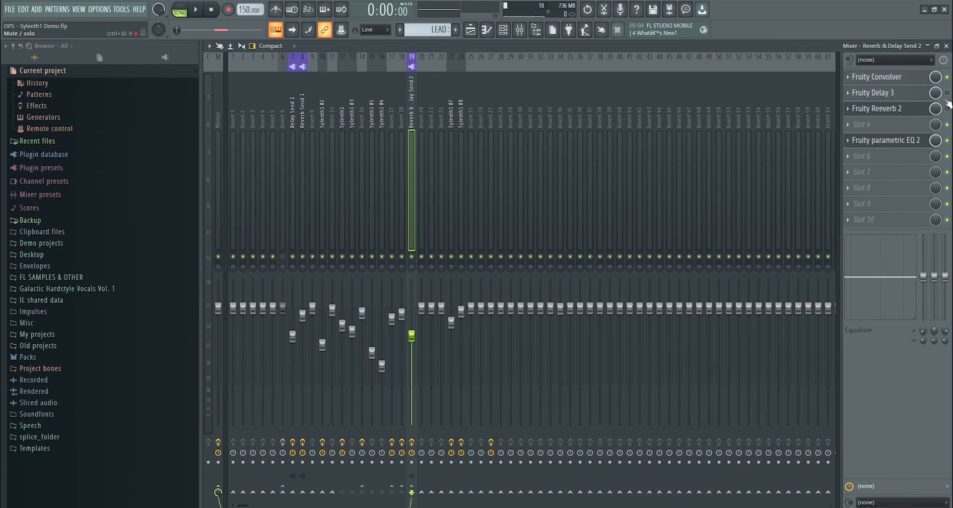
{"action": "left_click", "coordinate": [887, 80]}
{"action": "left_click", "coordinate": [888, 79]}
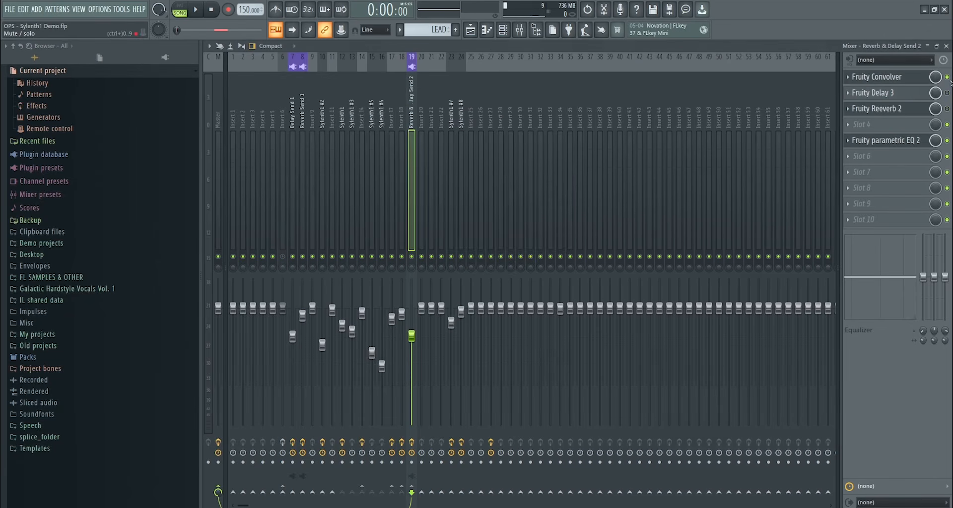
{"action": "left_click", "coordinate": [947, 77]}
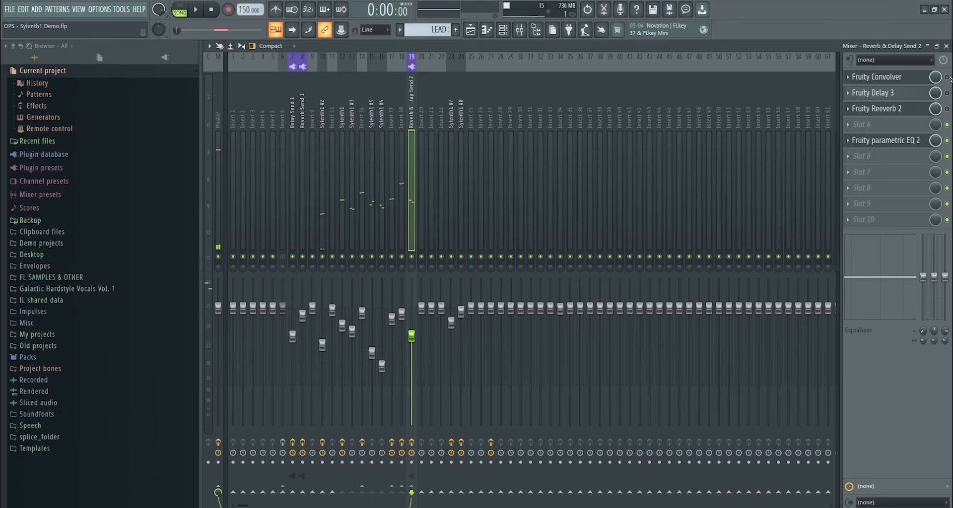
- Mute the Sylenth1 #2 track and audition the arrangement, re-enabling Fruity Convolver on Reverb & Delay Send 2
{"action": "key", "text": "space"}
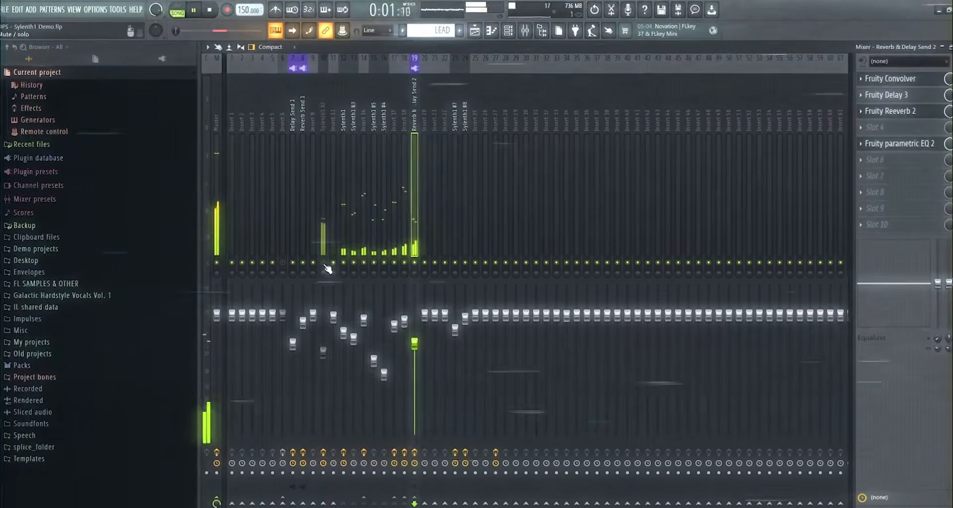
{"action": "left_click", "coordinate": [924, 82]}
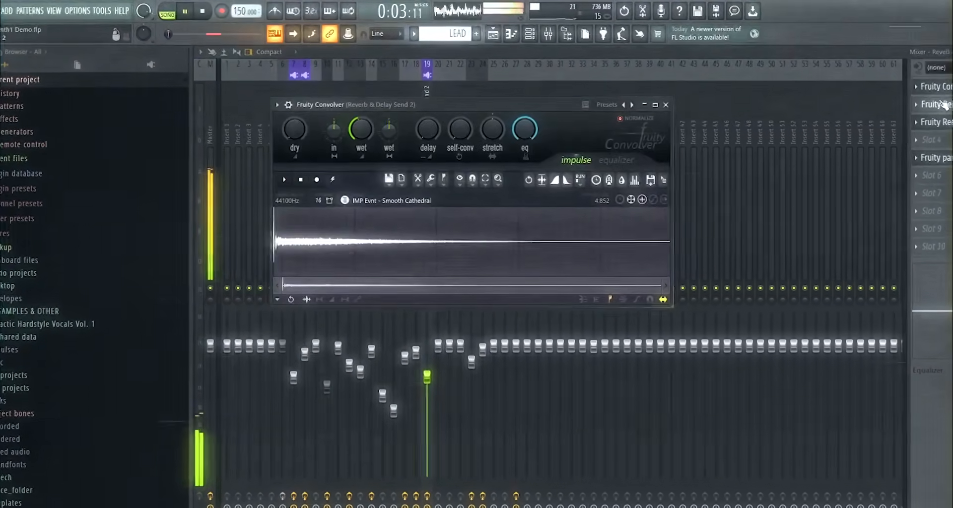
{"action": "key", "text": "space"}
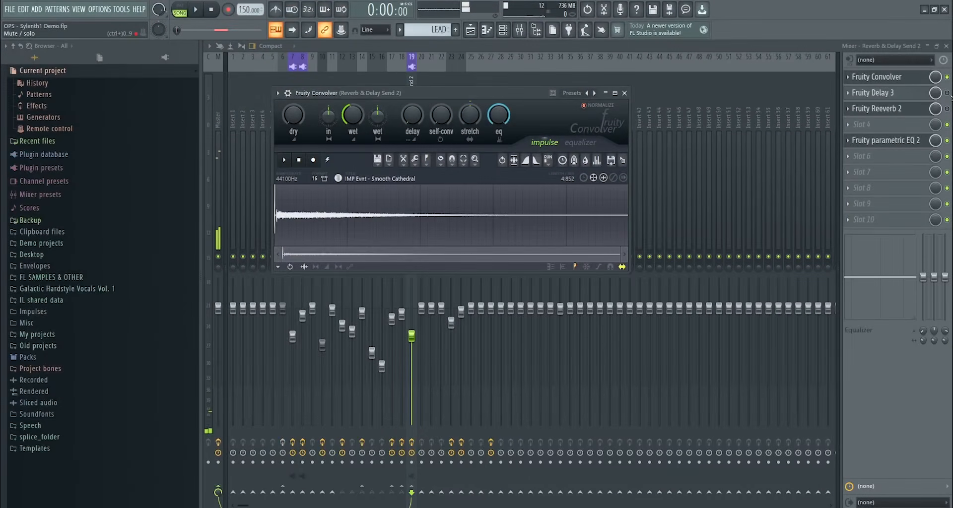
{"action": "key", "text": "Escape"}
- Re-enable Fruity Delay 3 on Reverb & Delay Send 2 and audition the arrangement with it
{"action": "left_click", "coordinate": [921, 93]}
{"action": "key", "text": "space"}
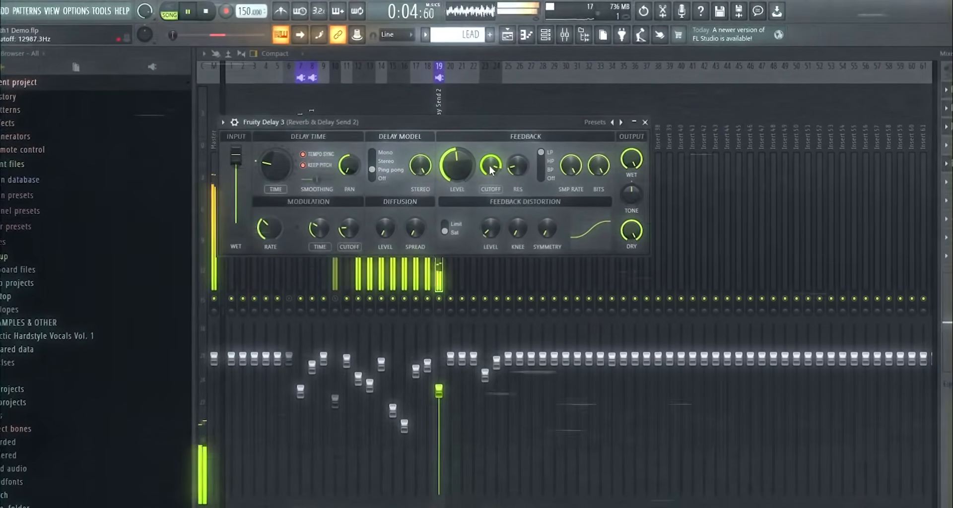
{"action": "key", "text": "space"}
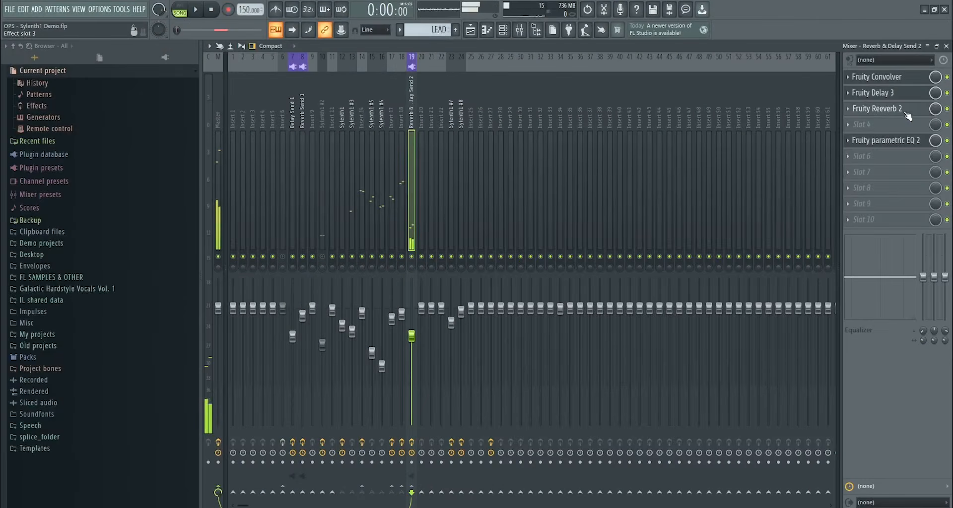
- Re-enable Fruity Reeverb 2 on Reverb & Delay Send 2 and audition the full effect chain
{"action": "left_click", "coordinate": [907, 111]}
{"action": "key", "text": "space"}
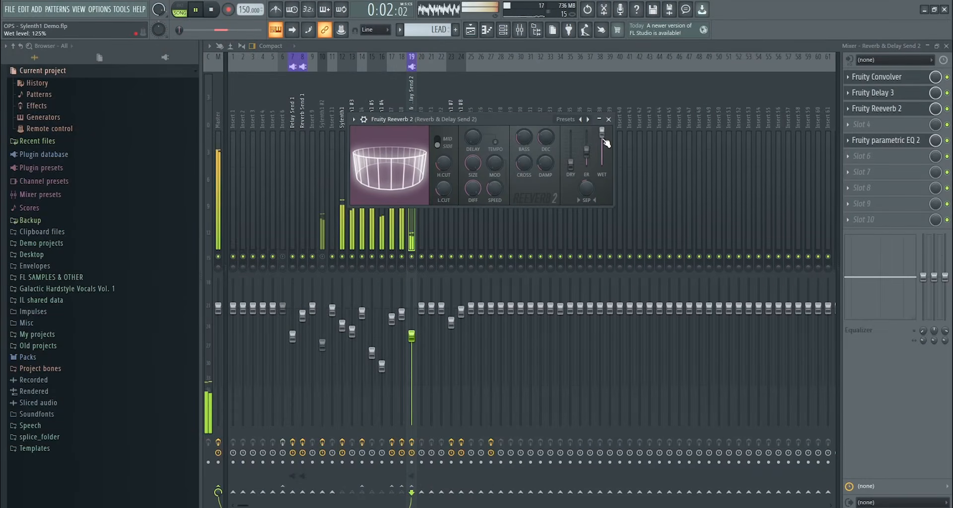
{"action": "left_click", "coordinate": [609, 119]}
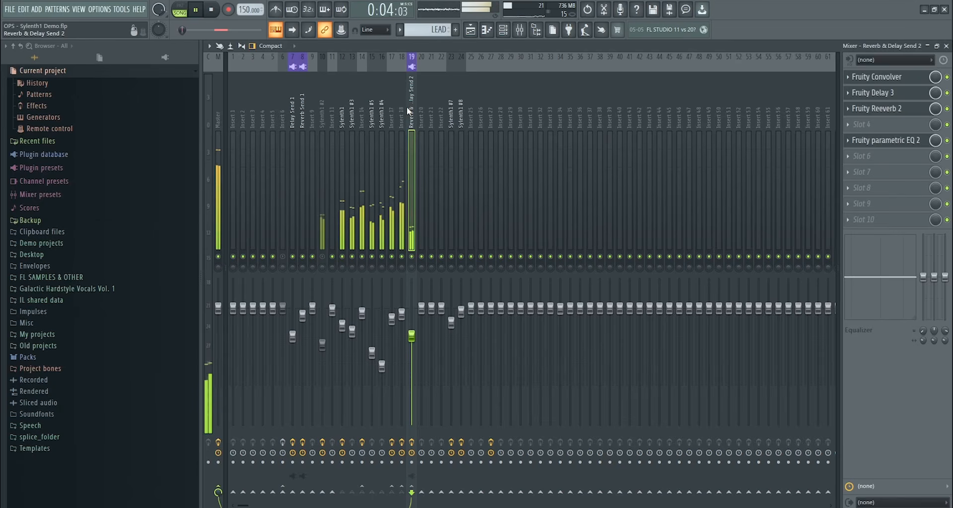
{"action": "key", "text": "space"}
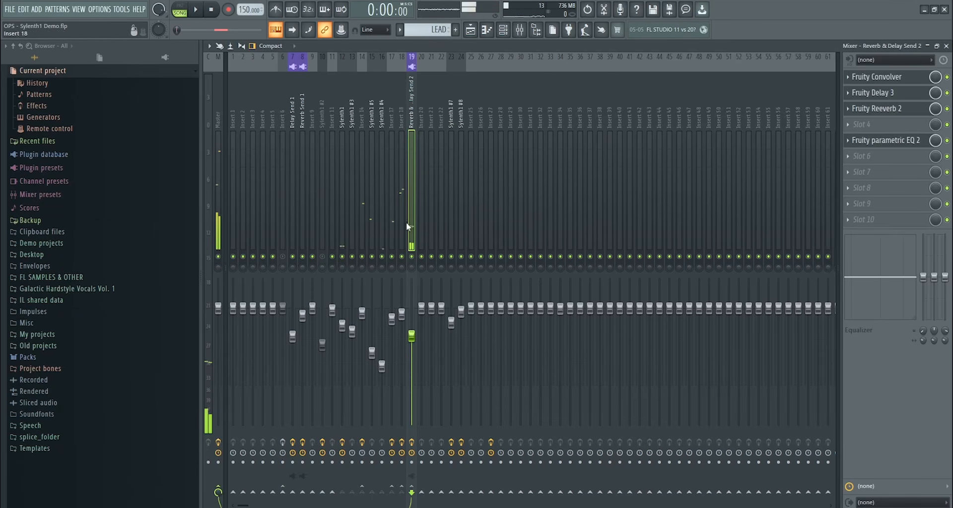
- Mute Reverb & Delay Send 2, switch Insert 18's send to Reverb Send 1, and show Reverb Send 1's effects
{"action": "left_click", "coordinate": [405, 124]}
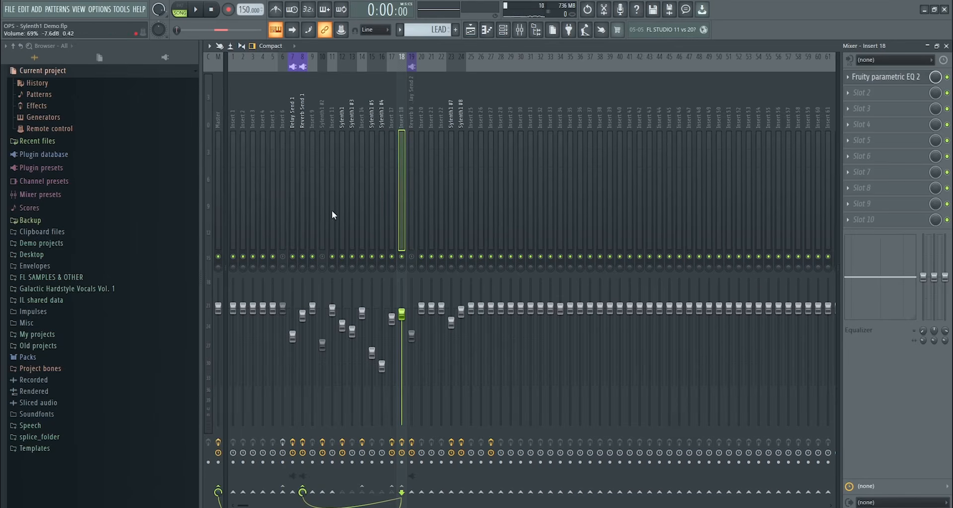
{"action": "left_click", "coordinate": [301, 117]}
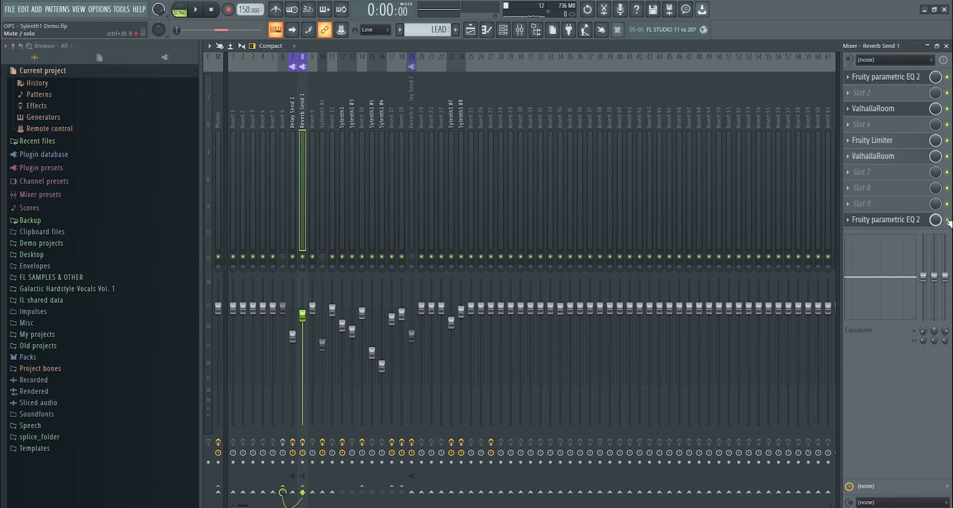
- Bypass the effects on Reverb Send 1 and examine the Fruity parametric EQ 2 curves in slots 1 and 10, re-enabling both EQs
{"action": "left_click", "coordinate": [914, 81]}
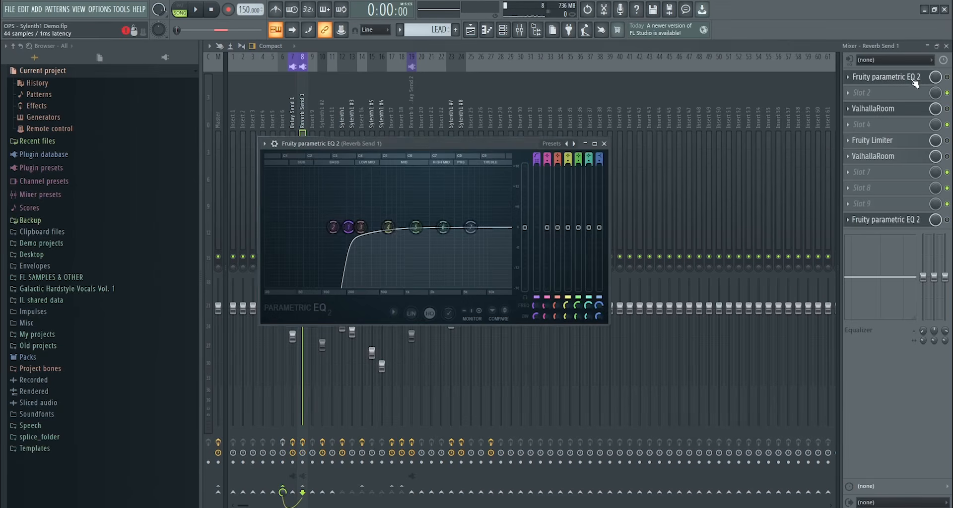
{"action": "left_click", "coordinate": [914, 81]}
{"action": "left_click", "coordinate": [903, 225]}
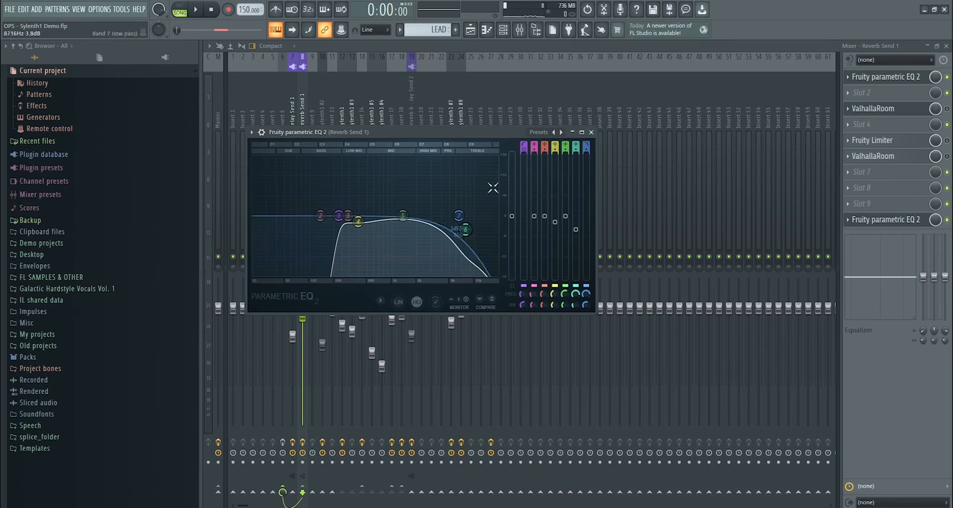
- Review the settings of the ValhallaRoom in slot 3 of Reverb Send 1
{"action": "left_click", "coordinate": [873, 108]}
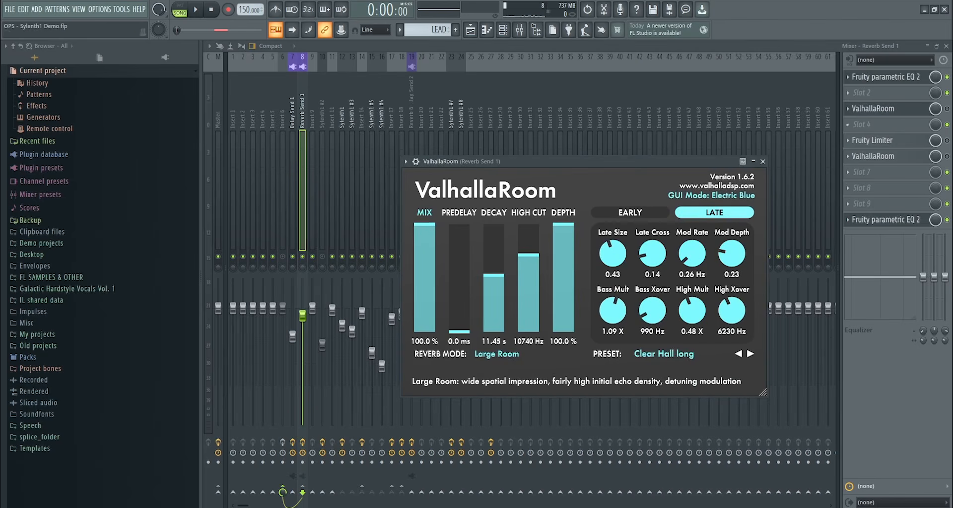
{"action": "left_click", "coordinate": [876, 110]}
{"action": "left_click", "coordinate": [876, 111]}
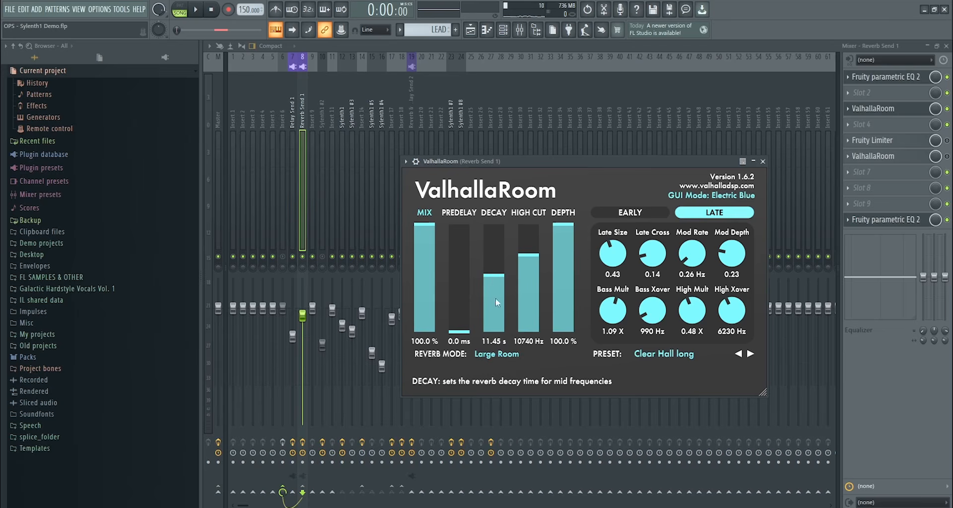
- Audition the lead through Reverb Send 1, check Insert 6, and bring back the ValhallaRoom in slot 3
{"action": "key", "text": "space"}
{"action": "key", "text": "space"}
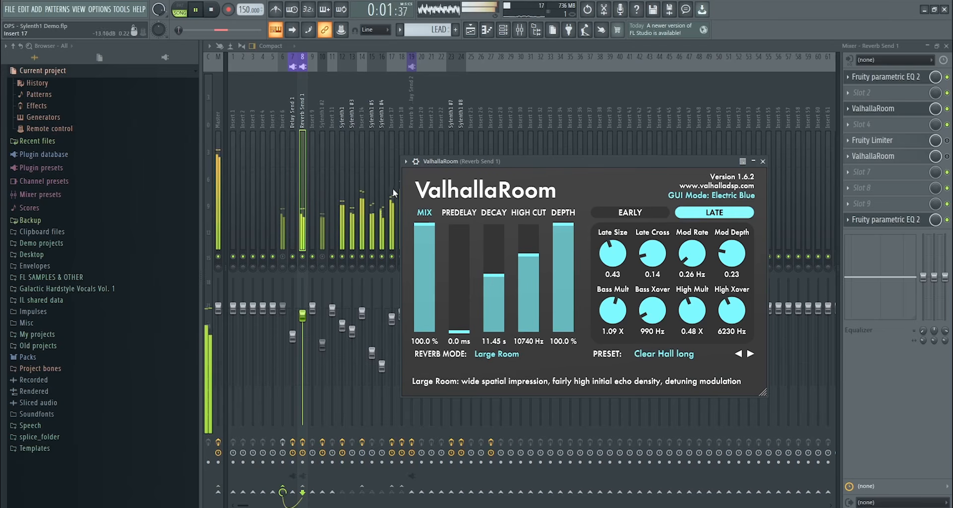
{"action": "left_click", "coordinate": [280, 175]}
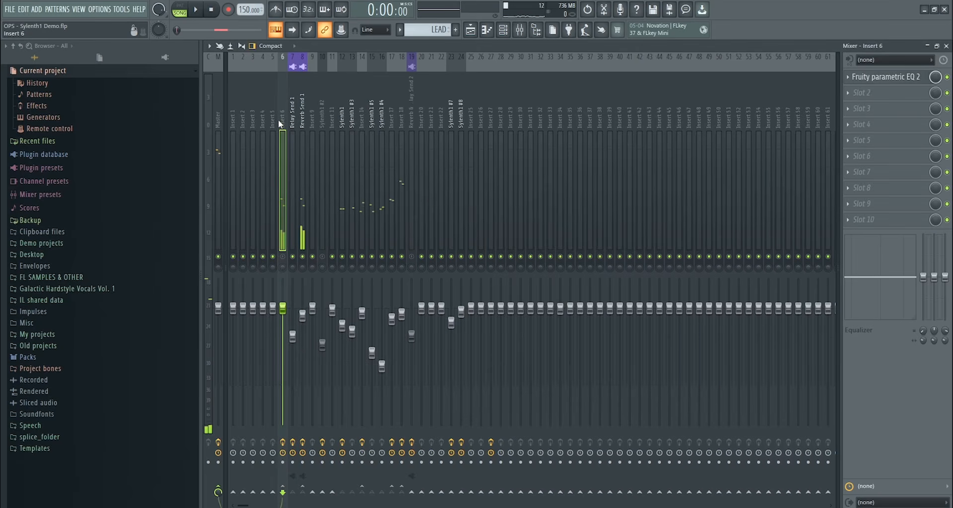
{"action": "key", "text": "space"}
{"action": "left_click", "coordinate": [302, 218]}
{"action": "key", "text": "space"}
{"action": "left_click", "coordinate": [913, 110]}
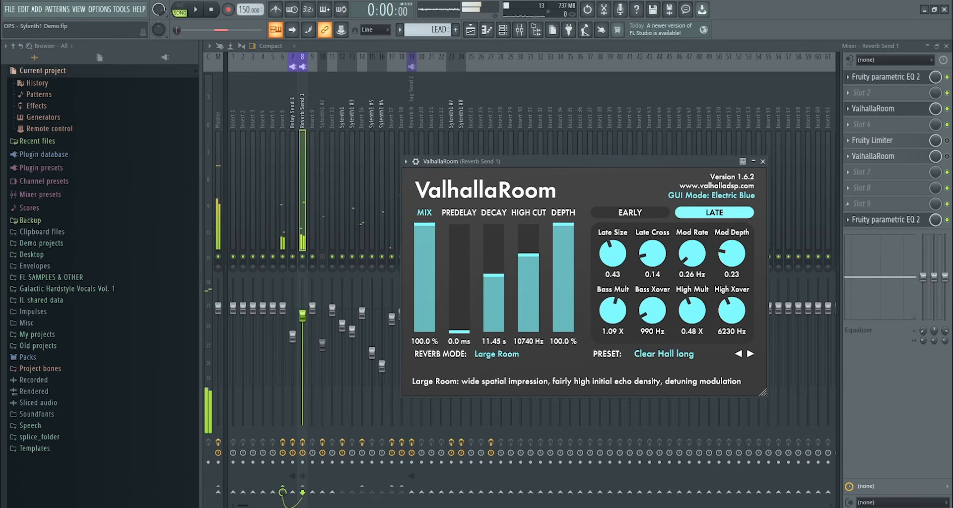
- Enable the Fruity Limiter on Reverb Send 1 in COMP mode with its sidechain input set to 1
{"action": "left_click", "coordinate": [912, 143]}
{"action": "left_click", "coordinate": [947, 141]}
{"action": "left_click", "coordinate": [917, 143]}
{"action": "left_click", "coordinate": [917, 142]}
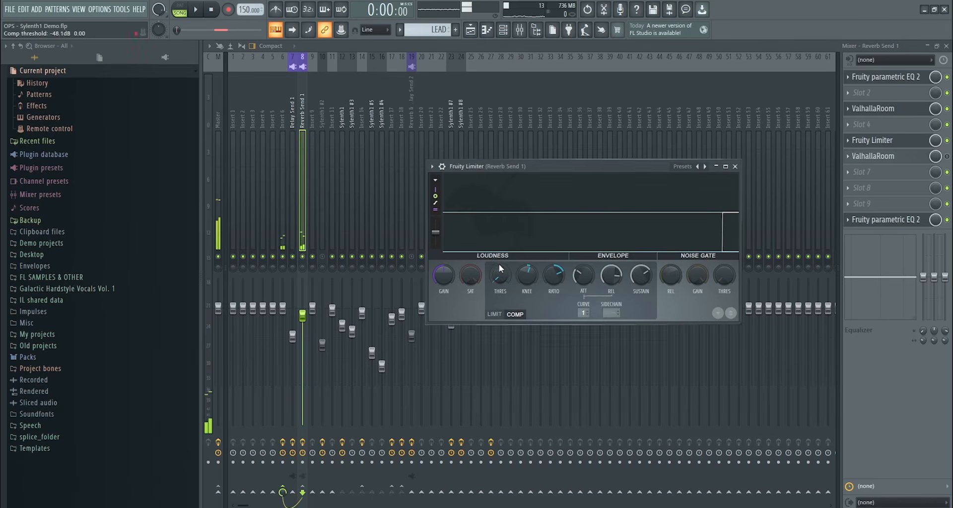
{"action": "left_click", "coordinate": [494, 314]}
{"action": "left_click", "coordinate": [516, 314]}
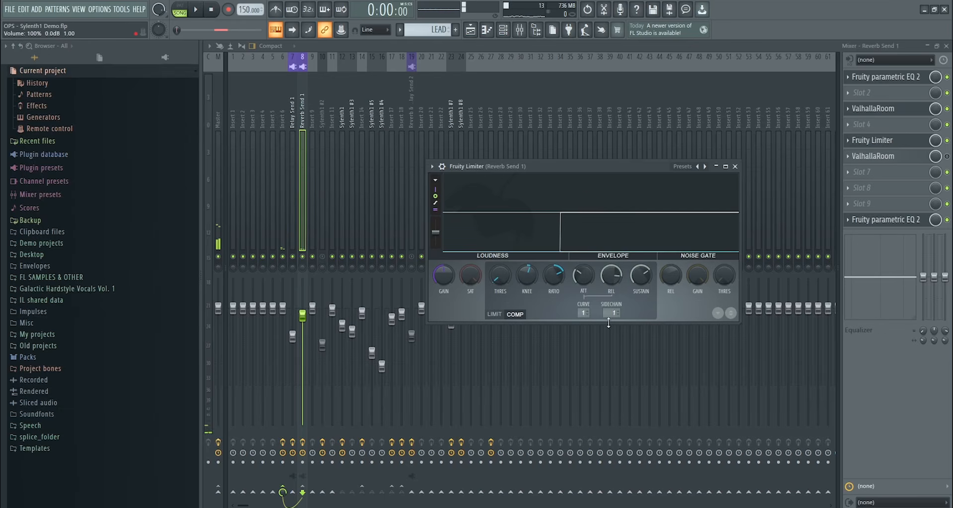
- Compare the Reverb Send 1 and Insert 18 tracks to trace the source of the sidechain signal
{"action": "left_click_drag", "start_coordinate": [303, 125], "coordinate": [402, 106]}
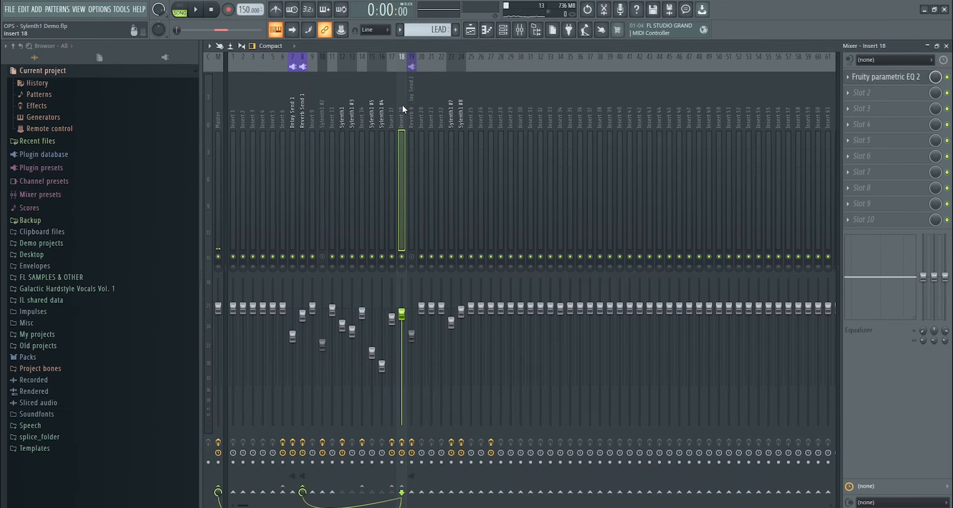
{"action": "left_click", "coordinate": [298, 116]}
{"action": "left_click_drag", "start_coordinate": [300, 116], "coordinate": [403, 117]}
{"action": "left_click", "coordinate": [302, 119]}
- Play the lead and examine the sidechain compression graph in Reverb Send 1's Fruity Limiter
{"action": "key", "text": "space"}
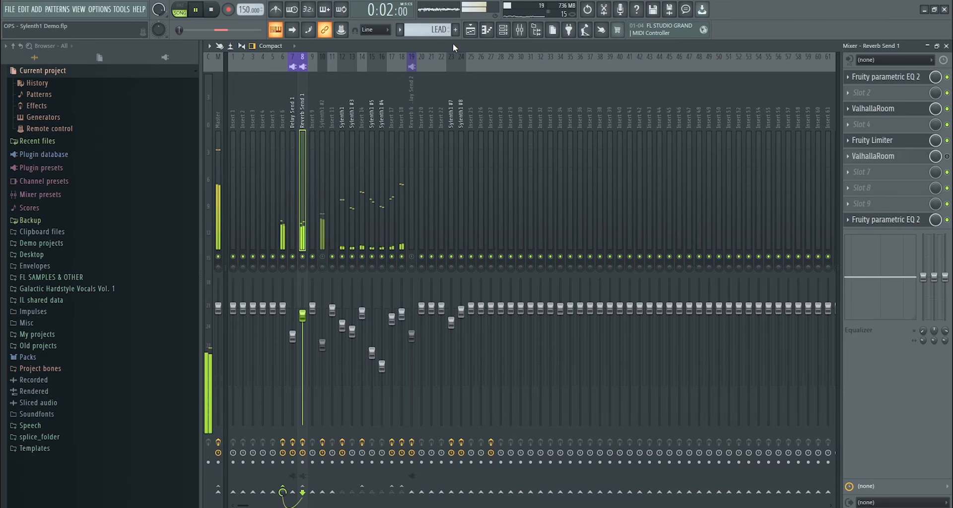
{"action": "left_click", "coordinate": [471, 30]}
{"action": "left_click", "coordinate": [519, 30]}
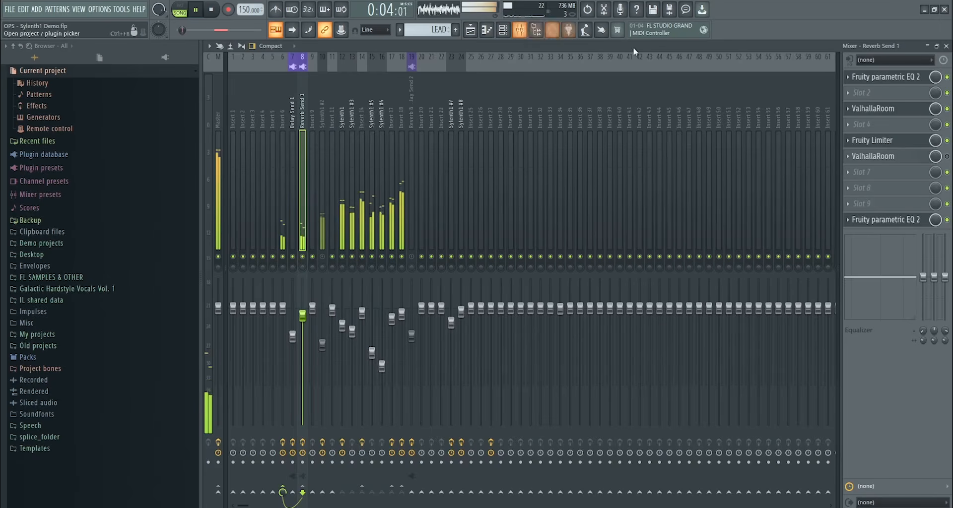
{"action": "left_click", "coordinate": [872, 140]}
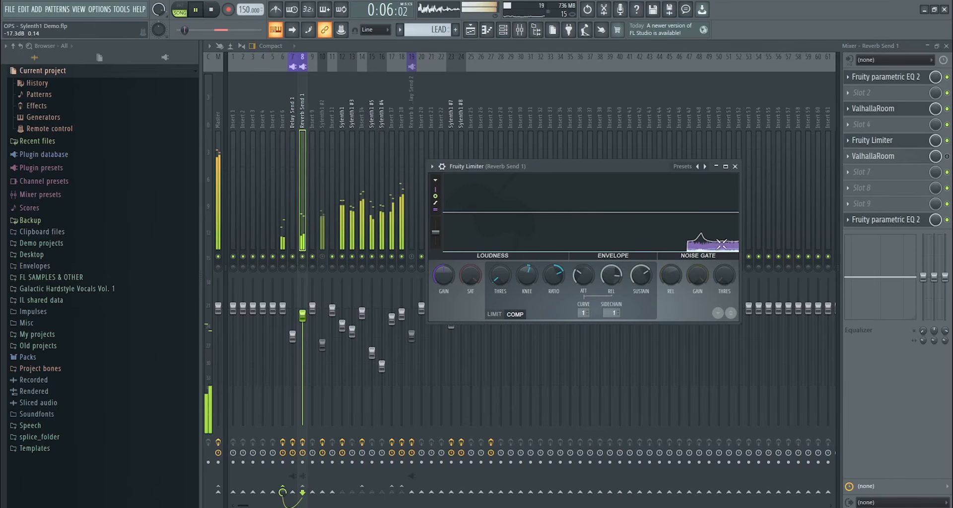
{"action": "key", "text": "space"}
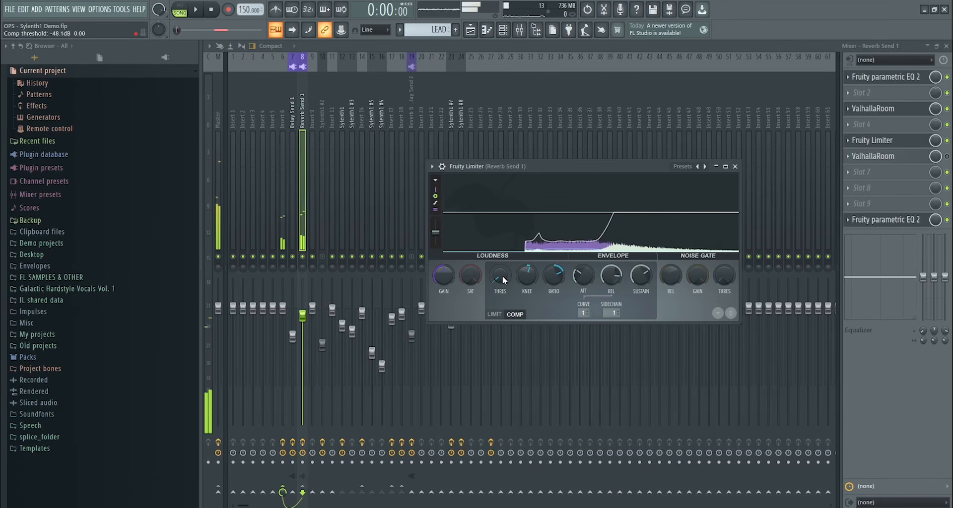
- Try the Fruity Limiter's compressor knee at 100% and audition the reverb ducking
{"action": "left_click_drag", "start_coordinate": [527, 275], "coordinate": [527, 233]}
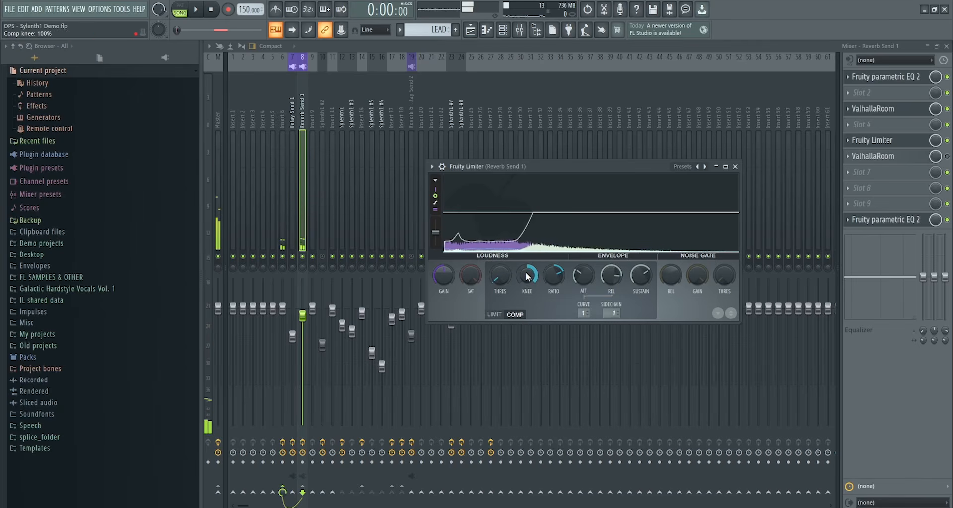
{"action": "key", "text": "space"}
{"action": "key", "text": "space"}
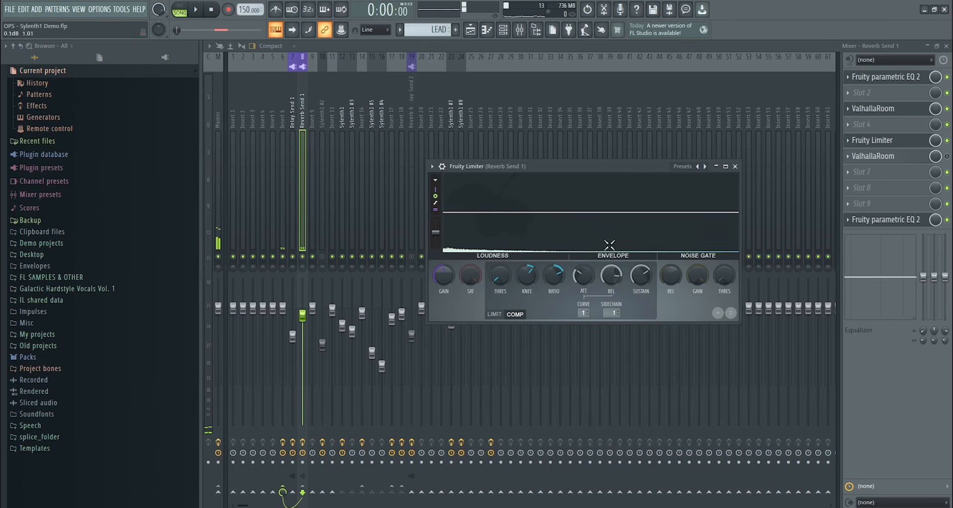
- Audition the Fruity Limiter's compressor with the threshold raised to -21.6 dB and at -31.5 dB
{"action": "left_click_drag", "start_coordinate": [498, 278], "coordinate": [498, 260]}
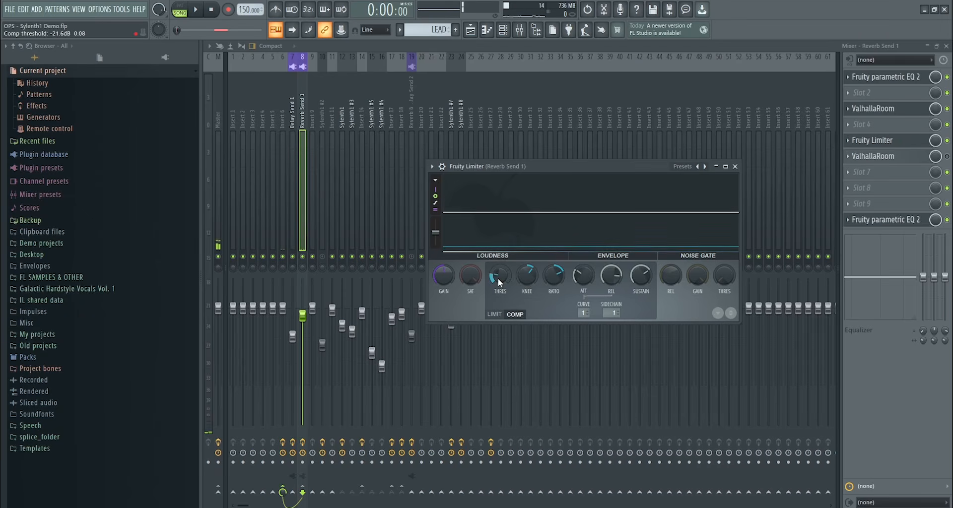
{"action": "key", "text": "space"}
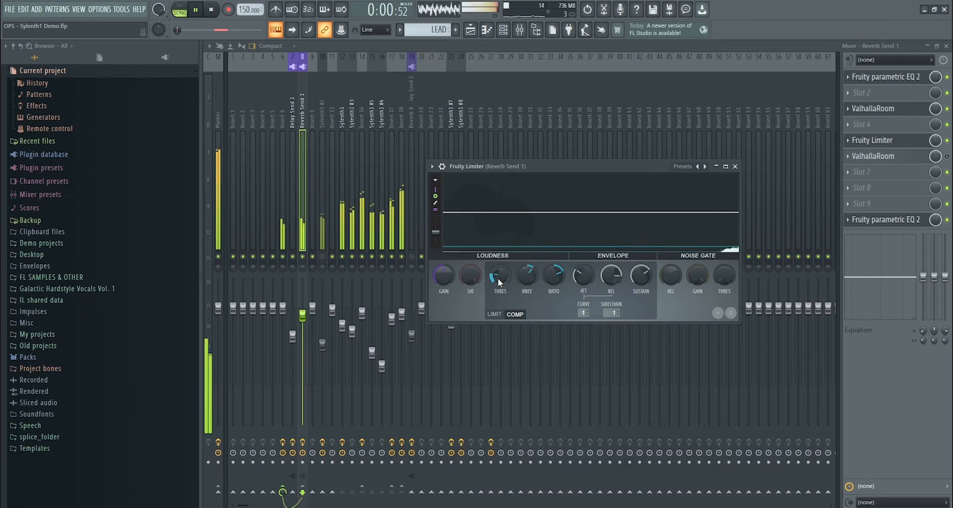
{"action": "left_click_drag", "start_coordinate": [498, 278], "coordinate": [499, 287]}
{"action": "key", "text": "space"}
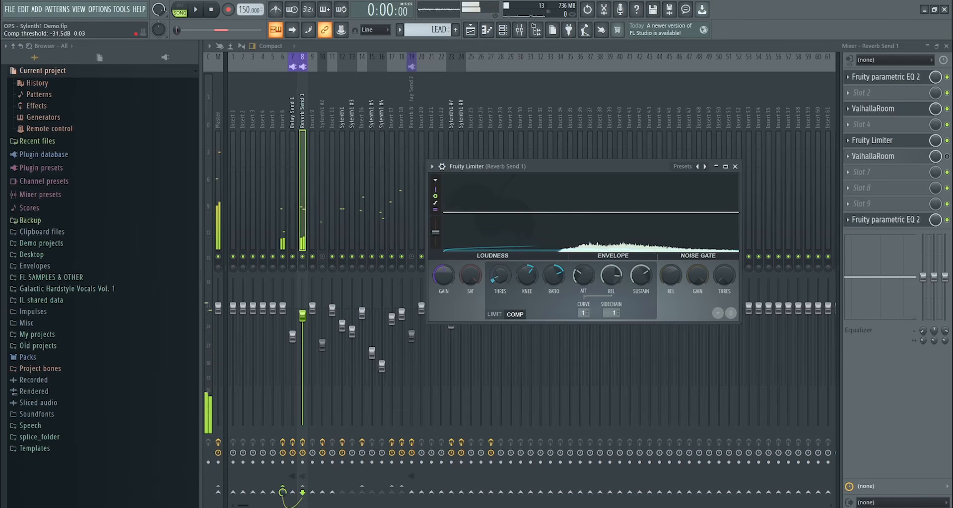
- Lower the compressor threshold close to its minimum and audition the stronger ducking of the reverb
{"action": "left_click_drag", "start_coordinate": [499, 276], "coordinate": [500, 281]}
{"action": "key", "text": "space"}
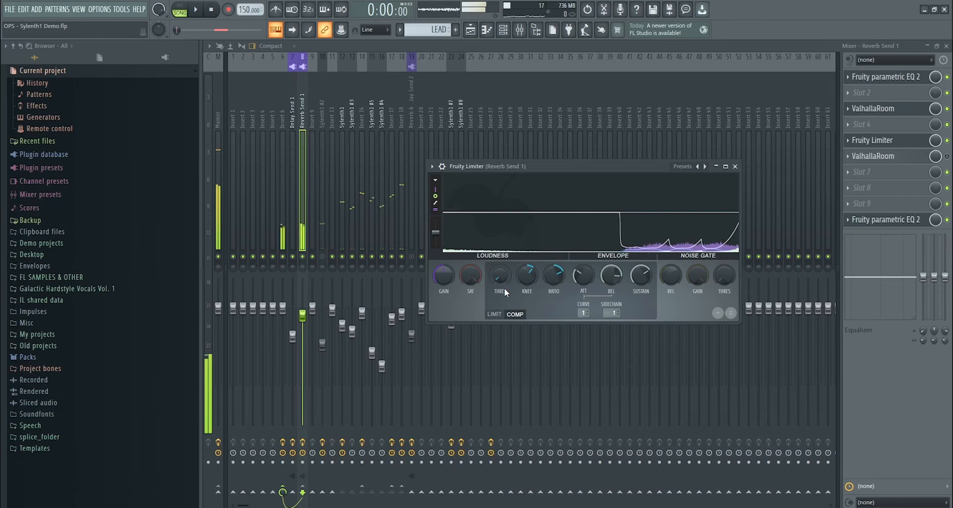
{"action": "left_click_drag", "start_coordinate": [500, 285], "coordinate": [501, 295]}
{"action": "key", "text": "space"}
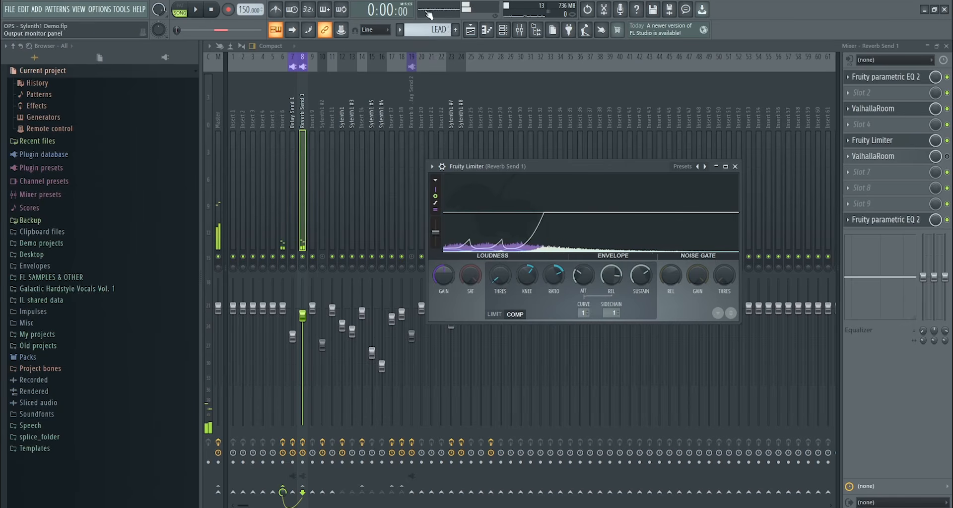
- Examine the first bar of the playlist by marking the range 1:09:00 to 1:13:00, clear the selection, and return to the mixer
{"action": "left_click", "coordinate": [470, 30]}
{"action": "scroll", "coordinate": [293, 107], "scroll_direction": "up", "scroll_amount": 5}
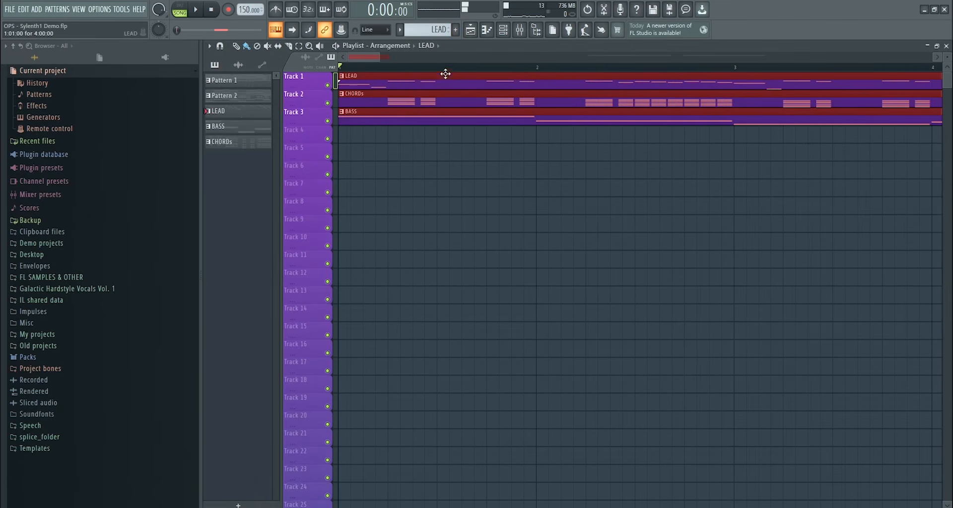
{"action": "left_click_drag", "start_coordinate": [443, 68], "coordinate": [487, 114]}
{"action": "left_click", "coordinate": [350, 67]}
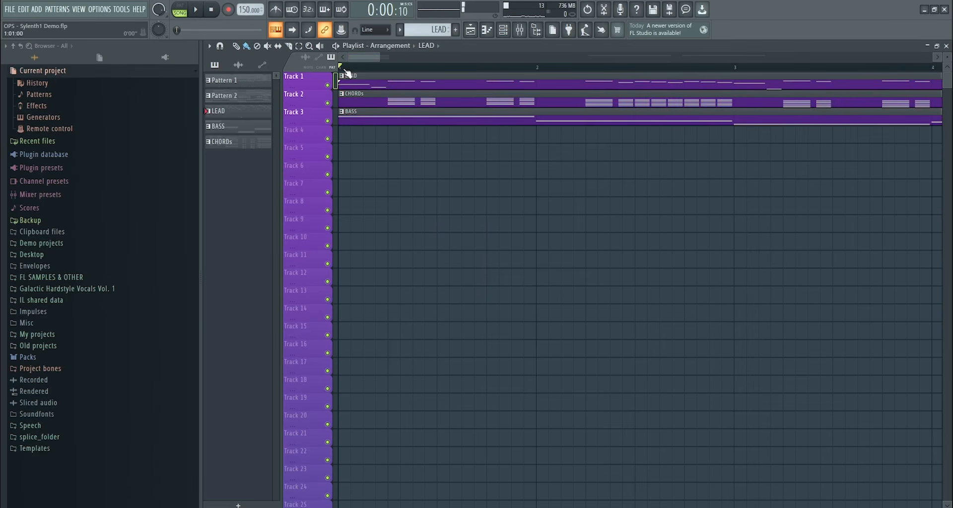
{"action": "left_click", "coordinate": [519, 35]}
{"action": "left_click", "coordinate": [519, 35]}
{"action": "left_click_drag", "start_coordinate": [440, 71], "coordinate": [491, 75]}
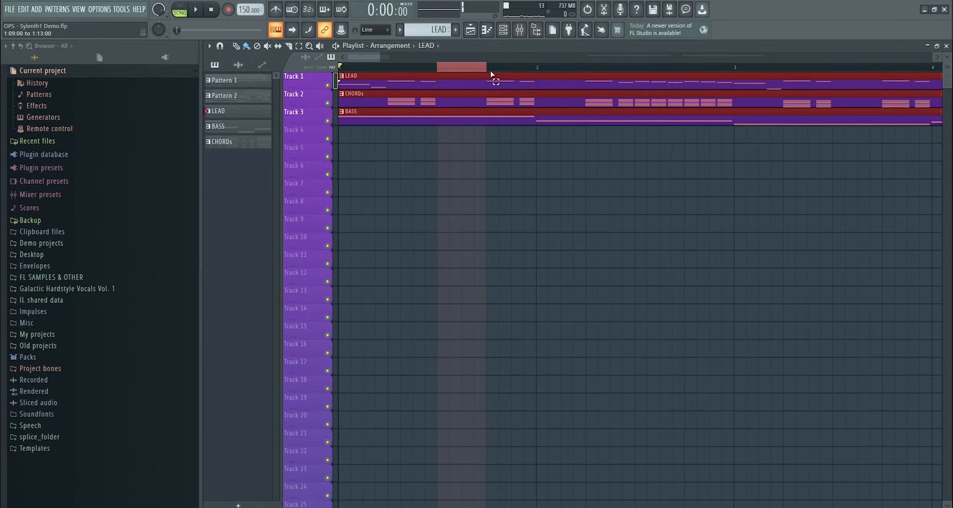
{"action": "left_click", "coordinate": [342, 68]}
{"action": "scroll", "coordinate": [347, 70], "scroll_direction": "down", "scroll_amount": 4}
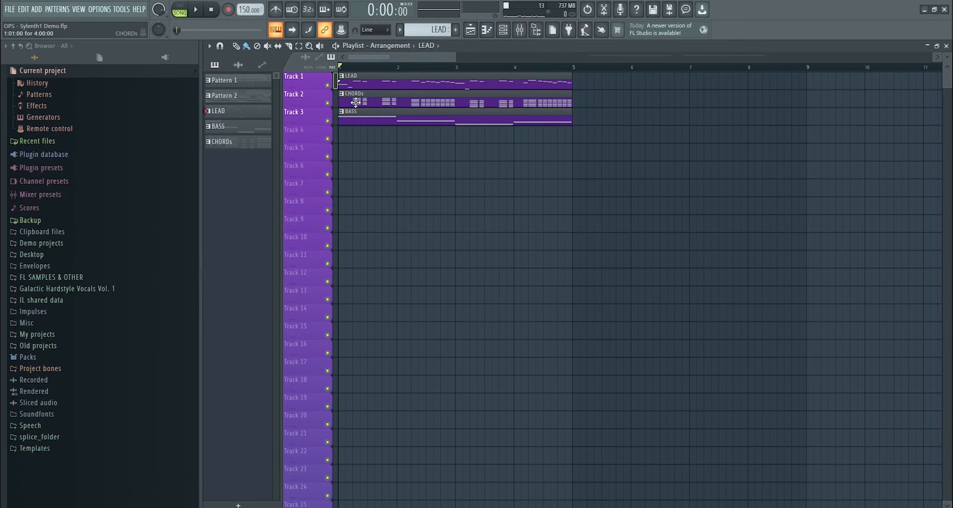
{"action": "left_click", "coordinate": [519, 30]}
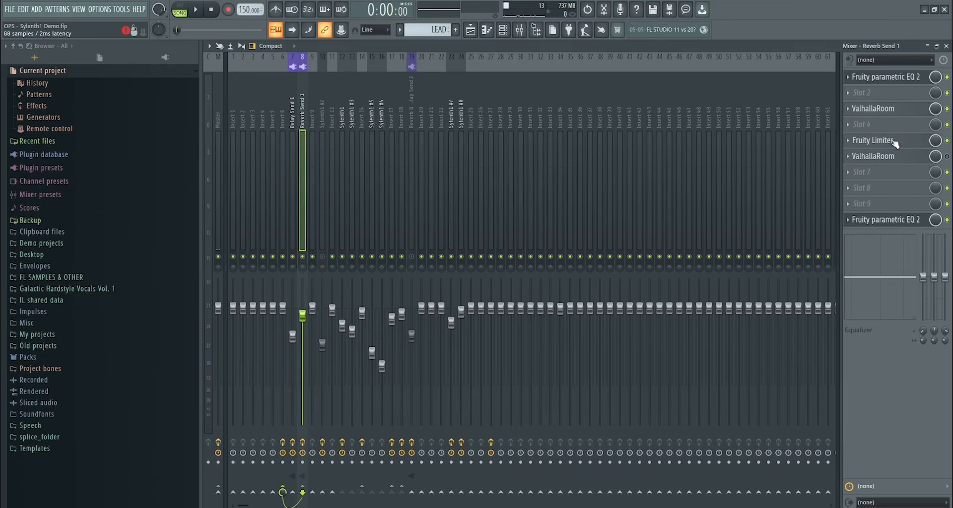
- Reopen Reverb Send 1's Fruity Limiter and review its compressor release and ratio while auditioning the lead
{"action": "left_click", "coordinate": [872, 140]}
{"action": "scroll", "coordinate": [609, 277], "scroll_direction": "down", "scroll_amount": 5}
{"action": "key", "text": "space"}
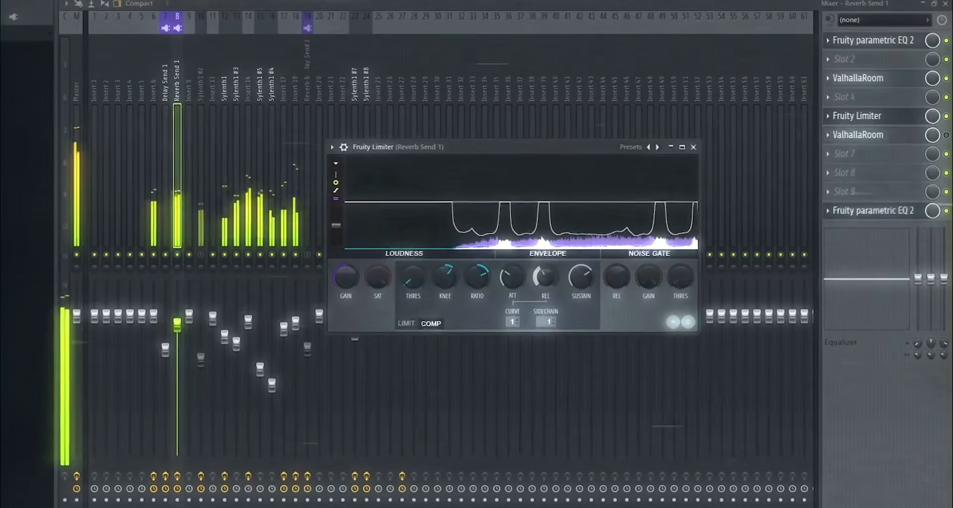
{"action": "left_click_drag", "start_coordinate": [503, 278], "coordinate": [502, 243]}
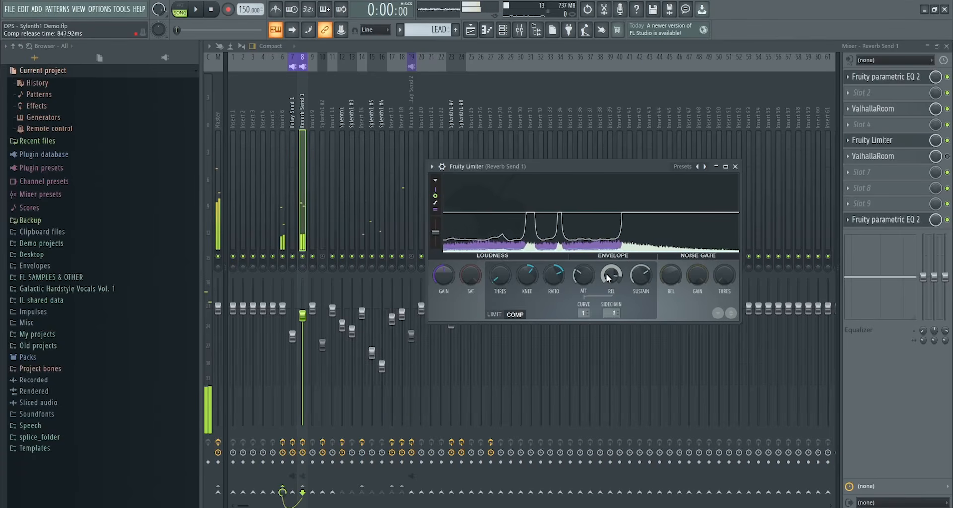
{"action": "key", "text": "space"}
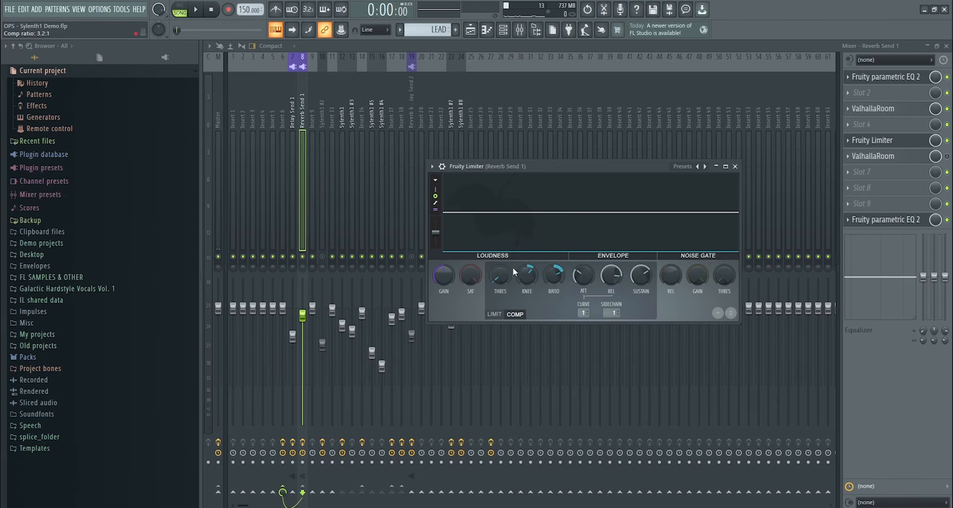
- Set the Fruity Limiter's compressor threshold to -45.6 dB during playback and listen to the reverb ducking
{"action": "left_click_drag", "start_coordinate": [547, 167], "coordinate": [565, 135]}
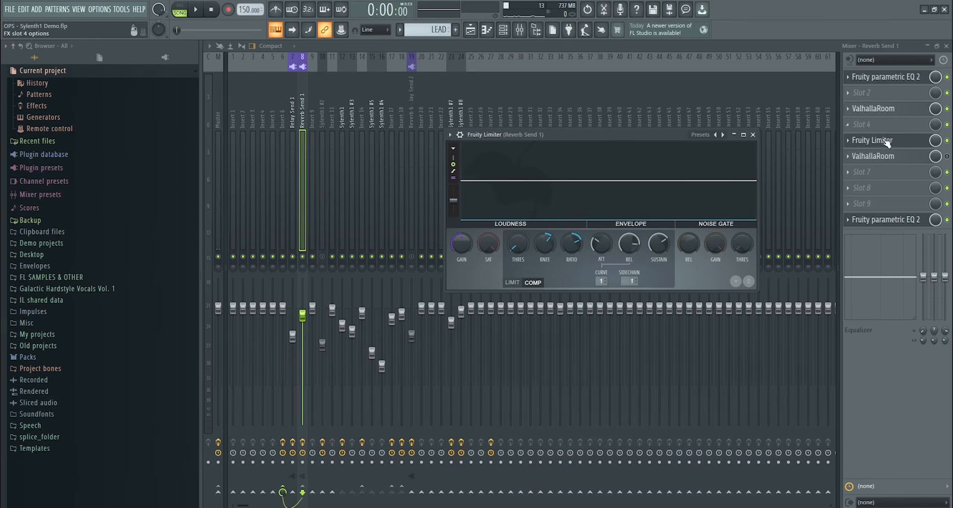
{"action": "key", "text": "space"}
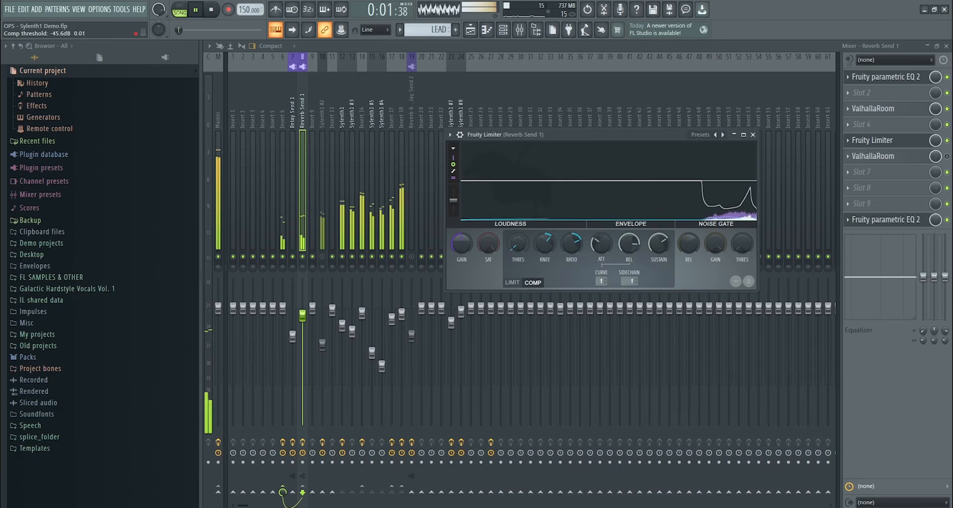
{"action": "left_click_drag", "start_coordinate": [520, 250], "coordinate": [519, 251]}
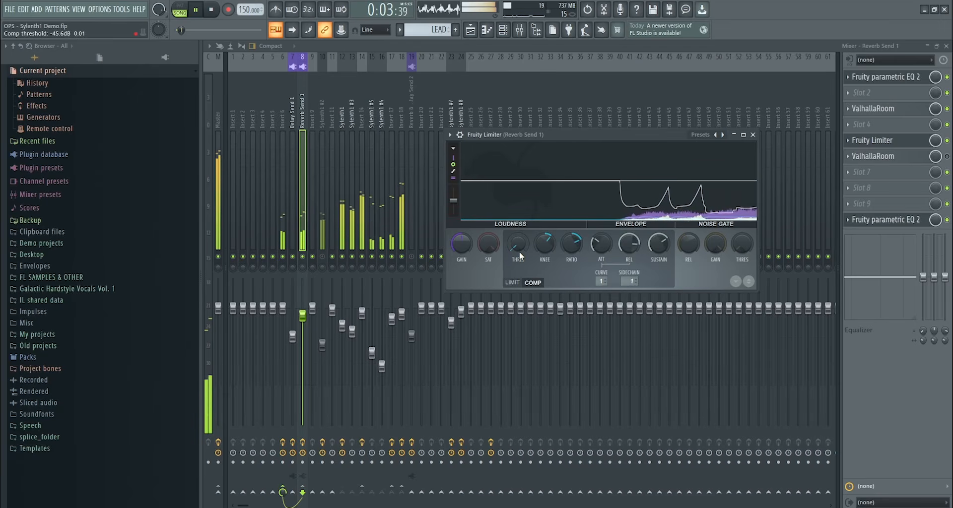
{"action": "key", "text": "space"}
- Move band 5 of Reverb Send 1's slot 10 Fruity parametric EQ 2 to 525 Hz and -0.3 dB
{"action": "left_click", "coordinate": [878, 220]}
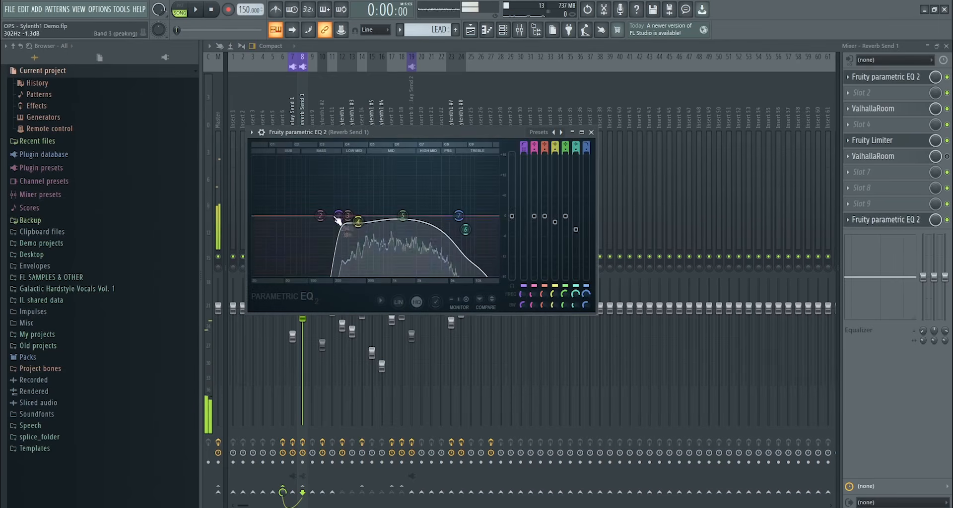
{"action": "left_click_drag", "start_coordinate": [402, 216], "coordinate": [402, 240]}
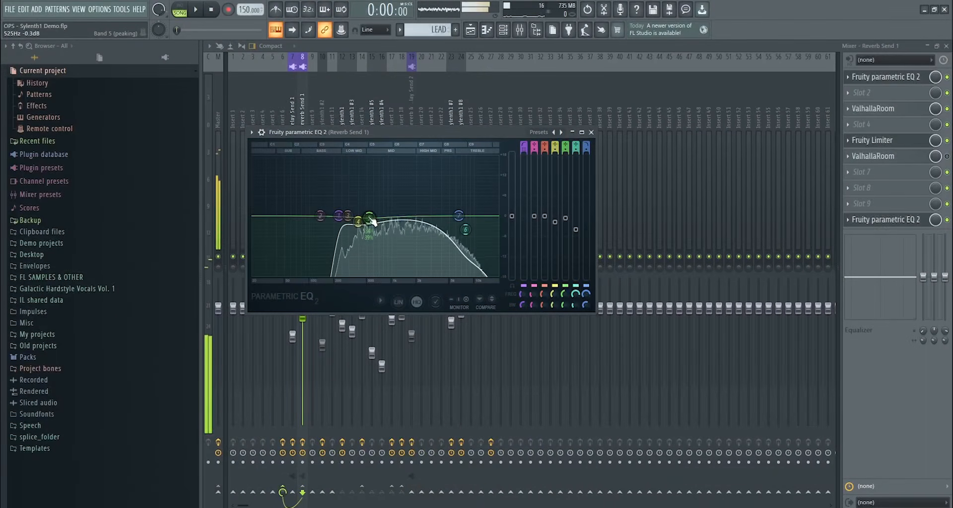
{"action": "key", "text": "Escape"}
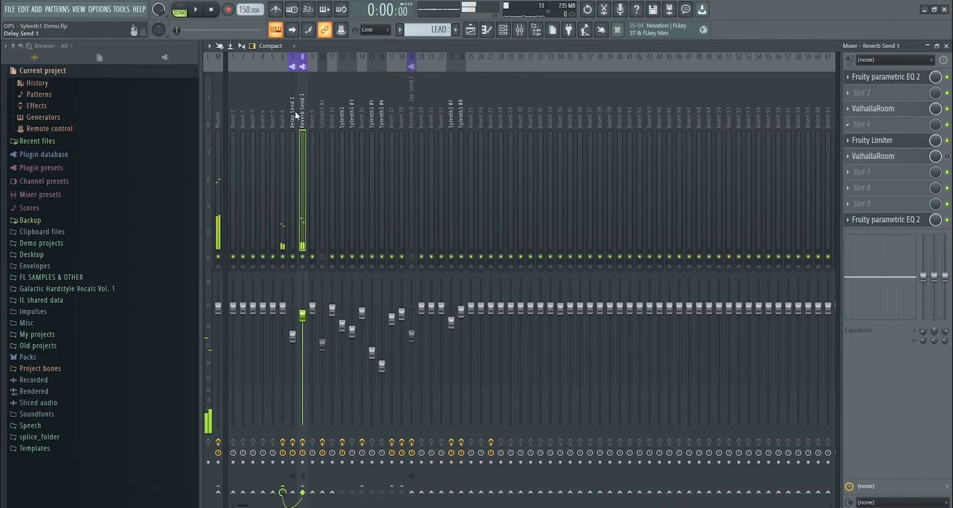
- Remove Insert 18's send to Reverb Send 1 and bring up the effect chain of Delay Send 1
{"action": "left_click", "coordinate": [419, 118]}
{"action": "left_click", "coordinate": [409, 124]}
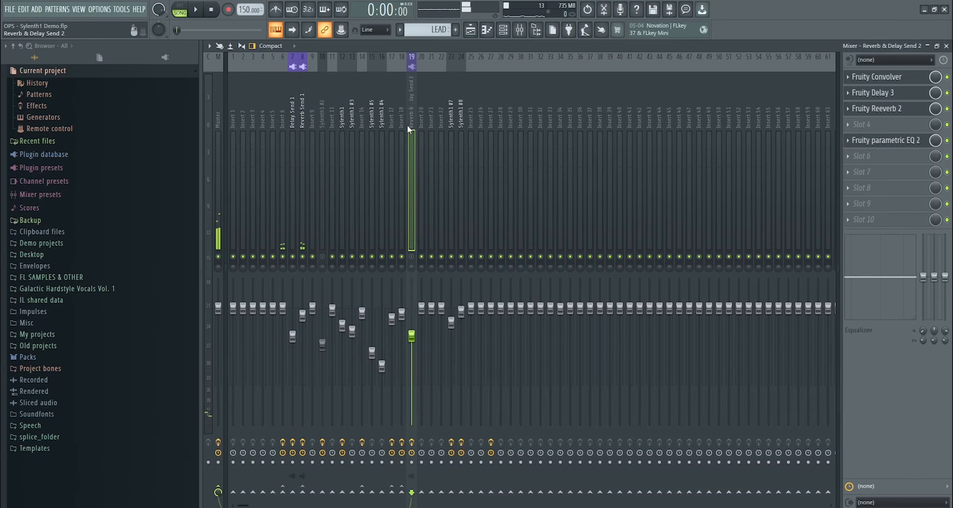
{"action": "left_click", "coordinate": [402, 124]}
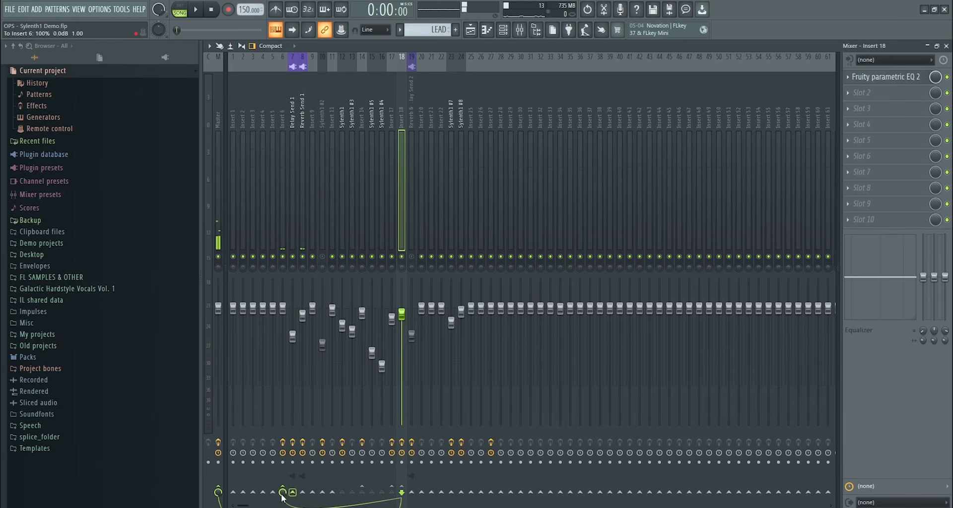
{"action": "left_click", "coordinate": [296, 117]}
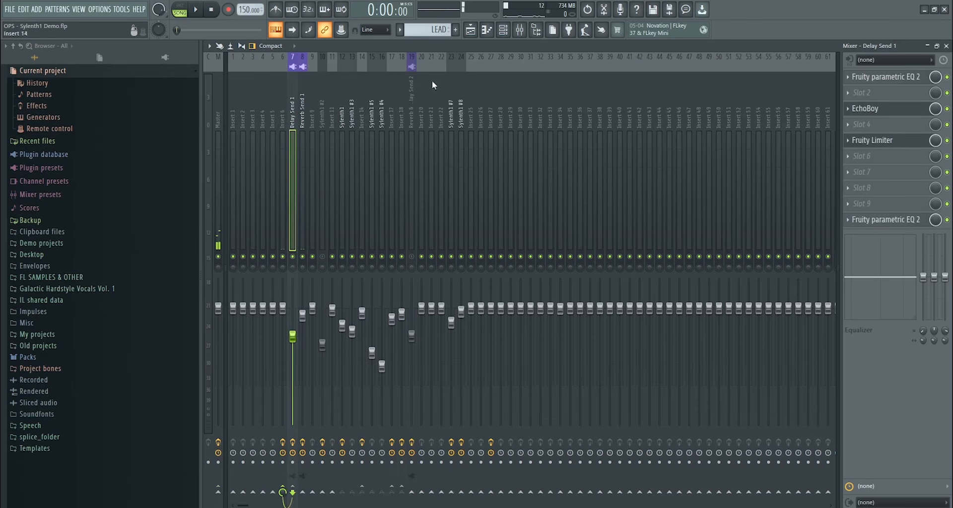
- Inspect Delay Send 1's slot 10 Fruity parametric EQ 2 and its Fruity Limiter's sidechain input, and compare the send tracks
{"action": "left_click", "coordinate": [889, 108]}
{"action": "left_click", "coordinate": [886, 76]}
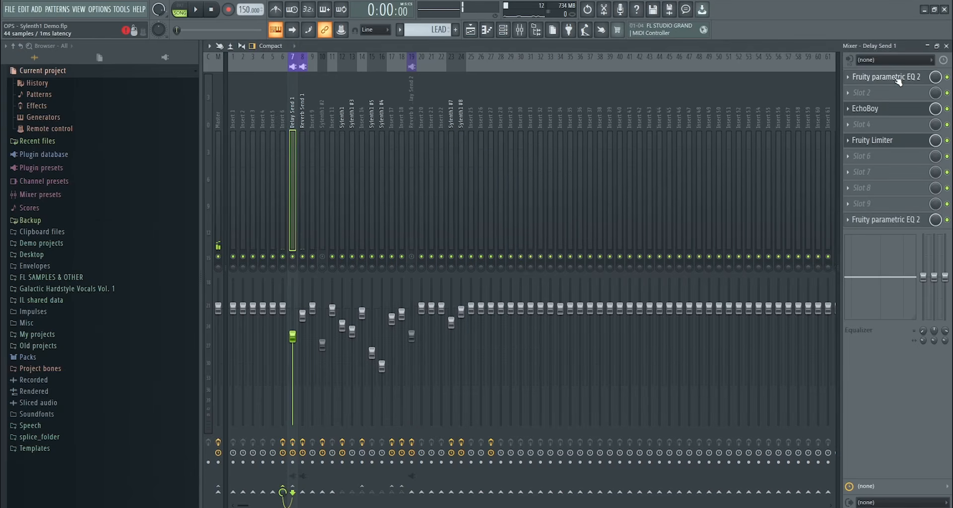
{"action": "left_click", "coordinate": [889, 220]}
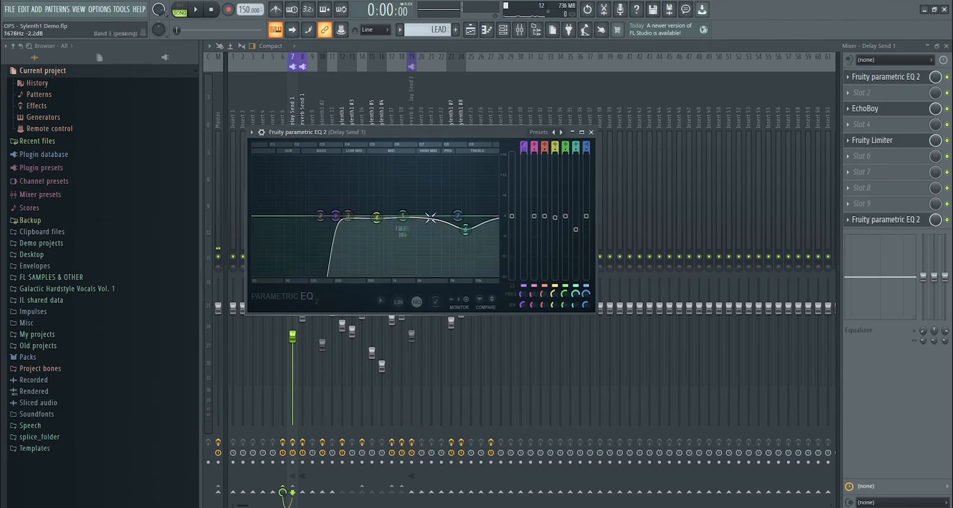
{"action": "left_click", "coordinate": [915, 138]}
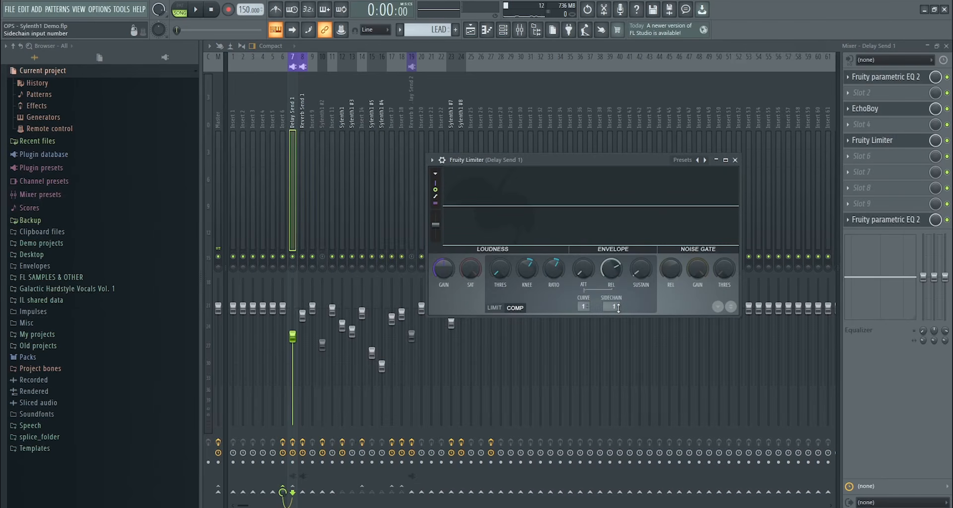
{"action": "left_click", "coordinate": [618, 308]}
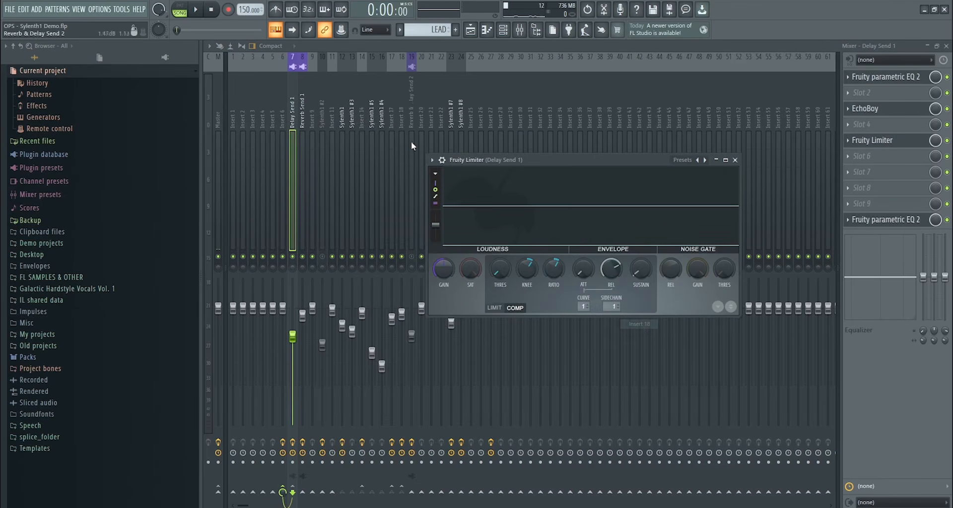
{"action": "left_click", "coordinate": [401, 109]}
{"action": "left_click", "coordinate": [302, 106]}
{"action": "left_click", "coordinate": [293, 115]}
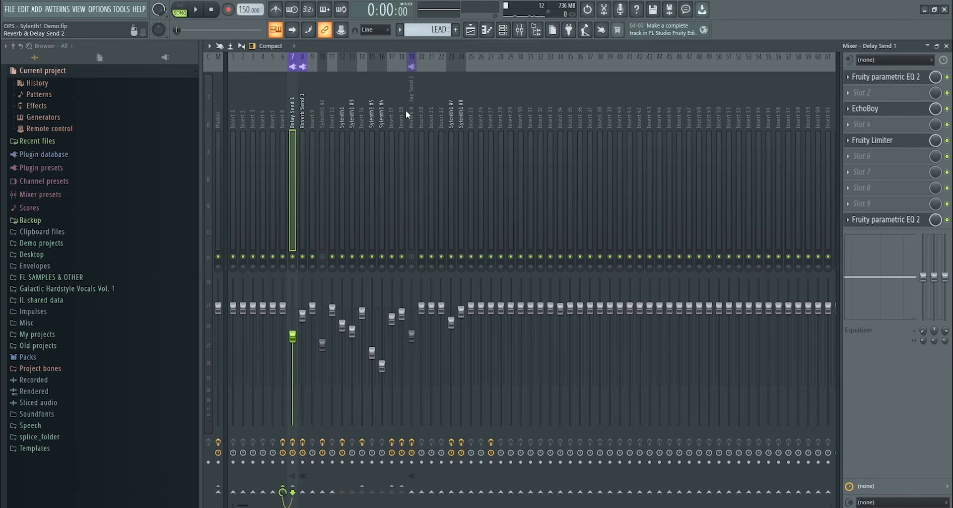
- Load the Spaced Space Echo preset from the 01 Classics bank in Delay Send 1's EchoBoy
{"action": "left_click", "coordinate": [869, 108]}
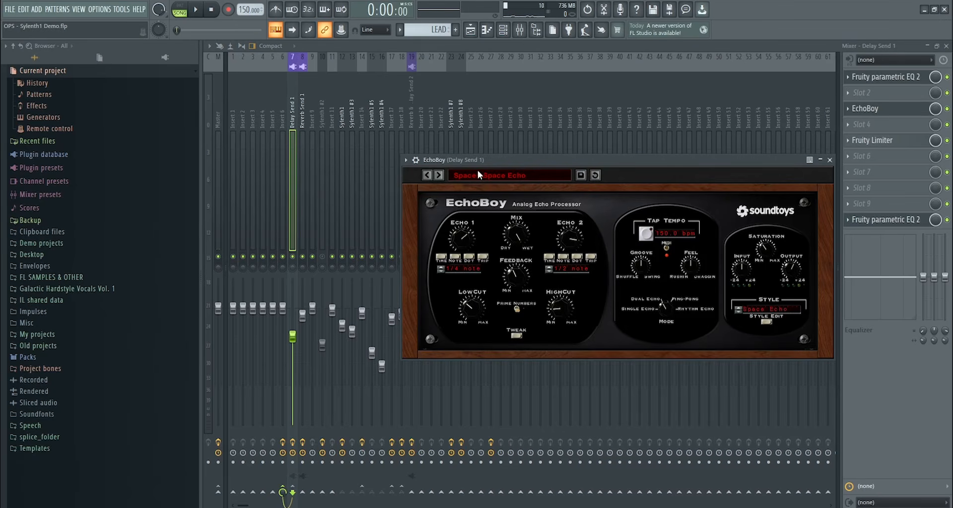
{"action": "left_click", "coordinate": [496, 175]}
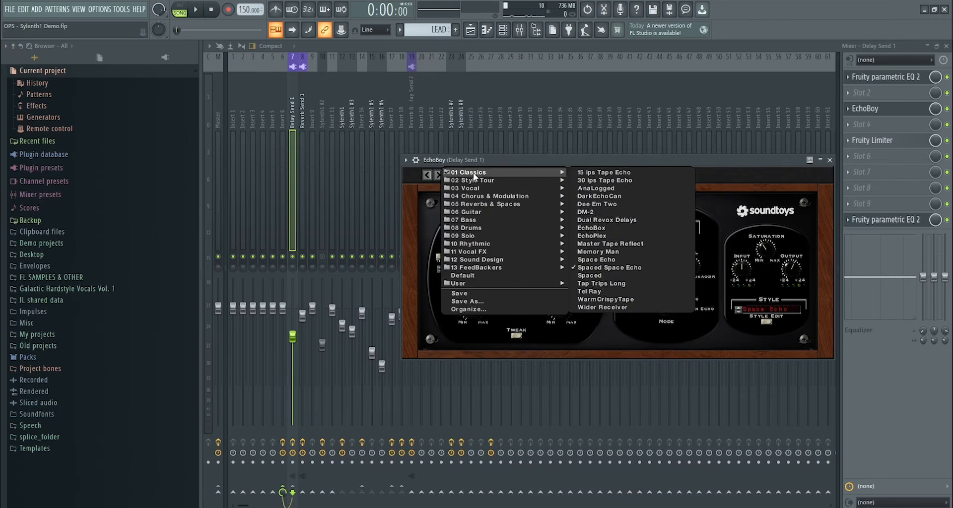
{"action": "mouse_move", "coordinate": [513, 171]}
{"action": "left_click", "coordinate": [600, 267]}
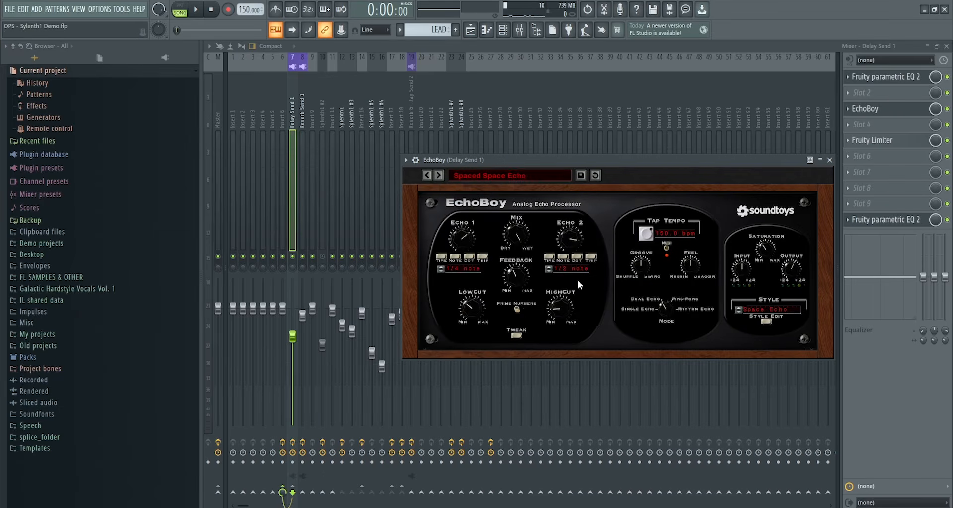
- Look through EchoBoy's echo styles, reveal its tweak controls, and audition the delay during playback
{"action": "left_click", "coordinate": [772, 310]}
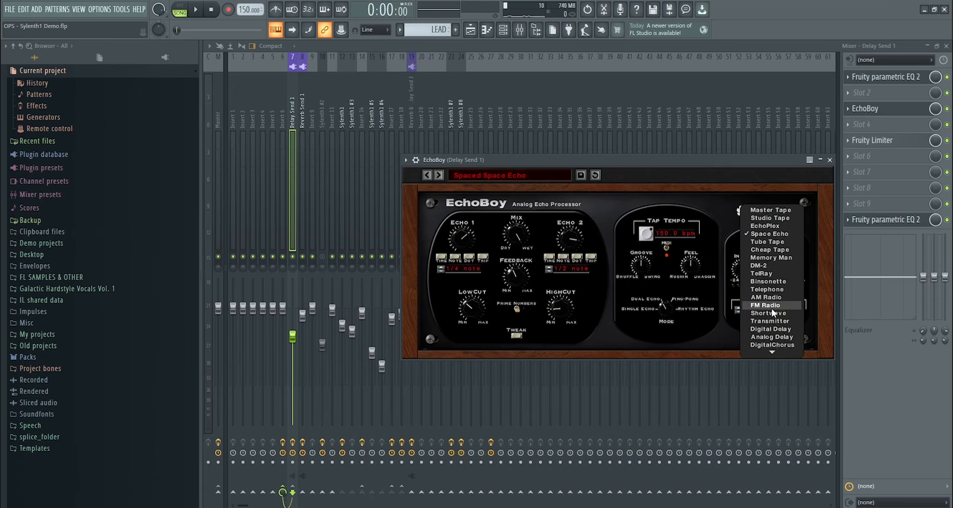
{"action": "left_click", "coordinate": [697, 341]}
{"action": "left_click", "coordinate": [516, 336]}
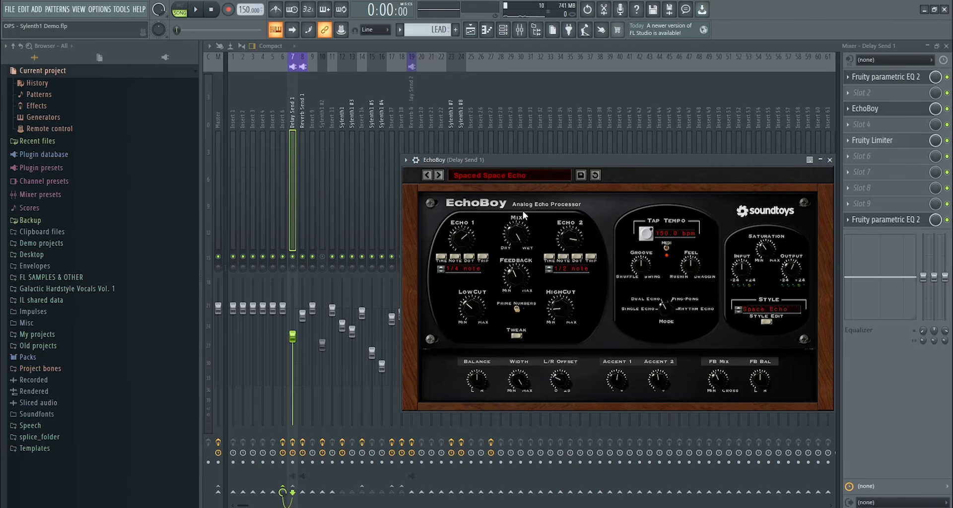
{"action": "left_click", "coordinate": [519, 279]}
{"action": "left_click_drag", "start_coordinate": [552, 164], "coordinate": [552, 163]}
{"action": "key", "text": "space"}
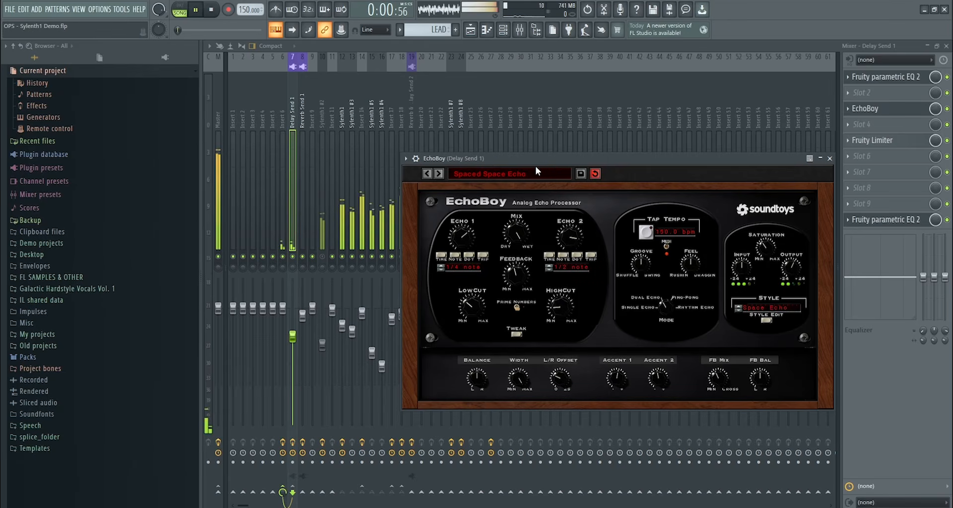
- Watch Delay Send 1's Fruity Limiter during playback and compare the delay with the limiter bypassed and active
{"action": "left_click", "coordinate": [869, 140]}
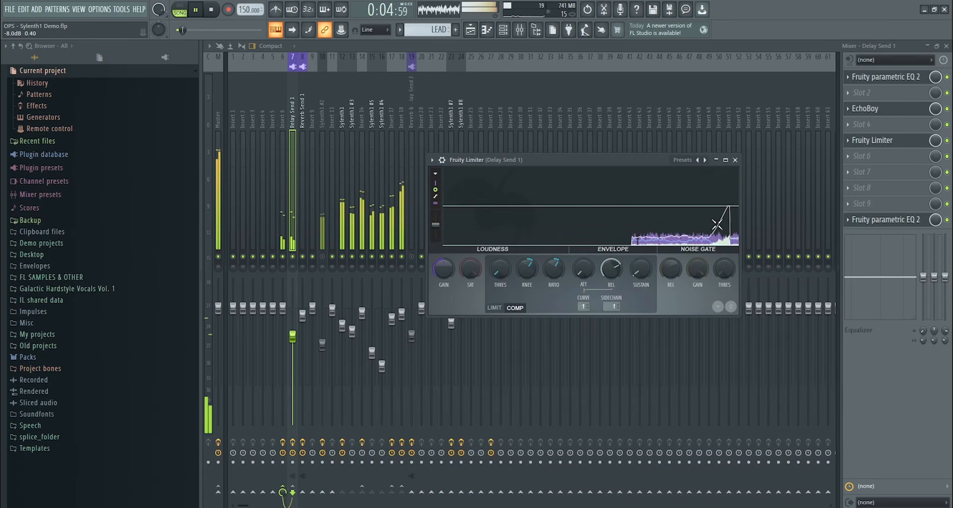
{"action": "left_click", "coordinate": [735, 160]}
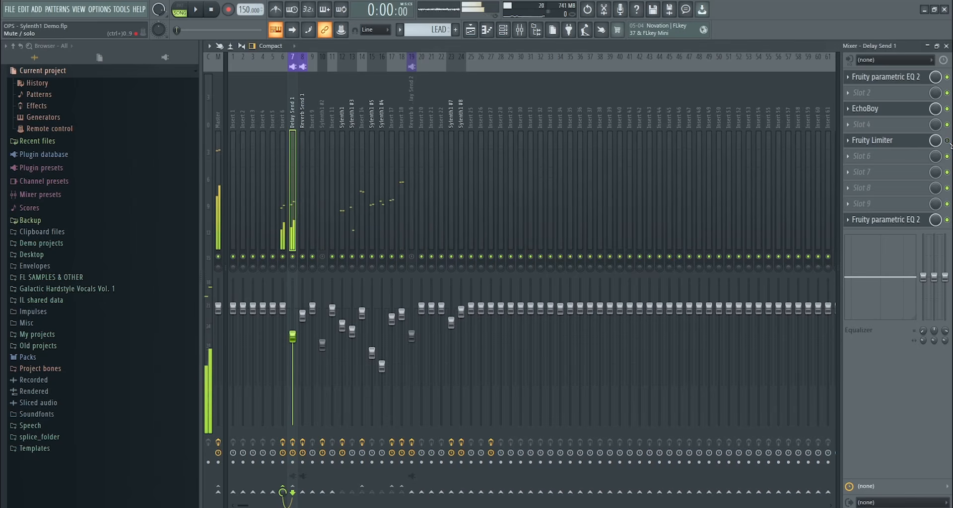
{"action": "left_click", "coordinate": [947, 141]}
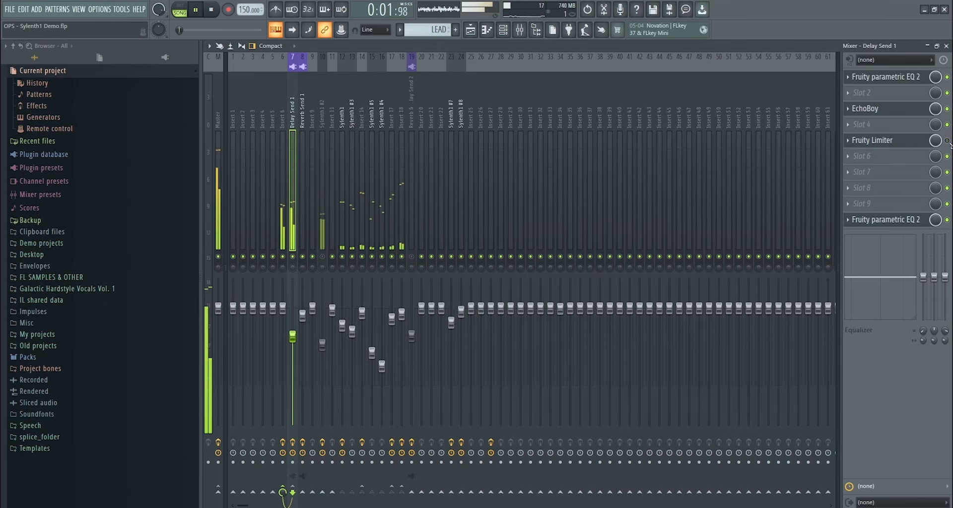
{"action": "key", "text": "space"}
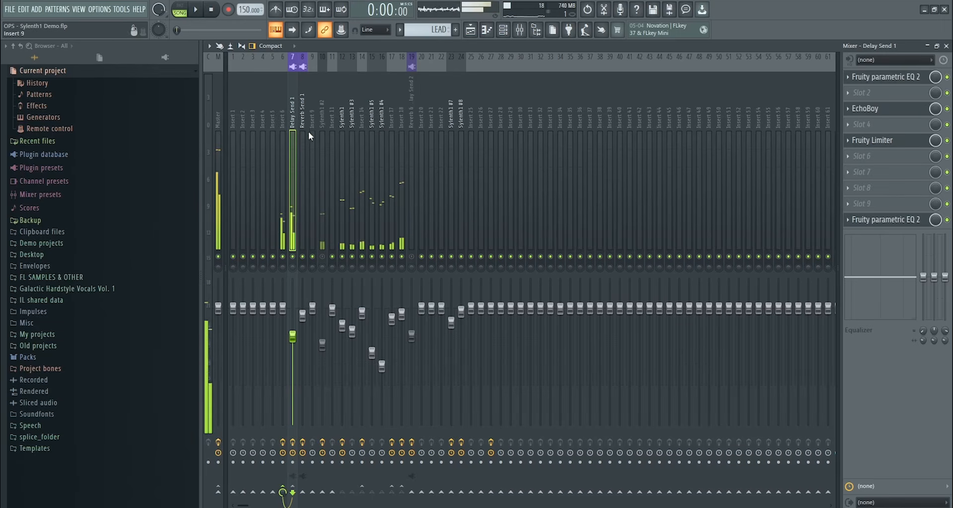
- Check Insert 18's send routing and examine the sidechain setup of Reverb Send 1's Fruity Limiter
{"action": "left_click", "coordinate": [400, 140]}
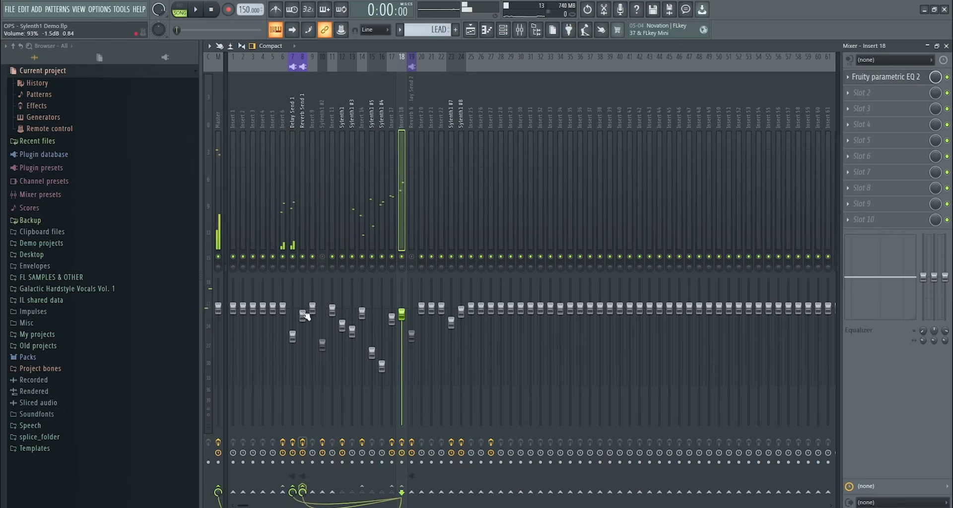
{"action": "left_click", "coordinate": [302, 121]}
{"action": "left_click", "coordinate": [866, 141]}
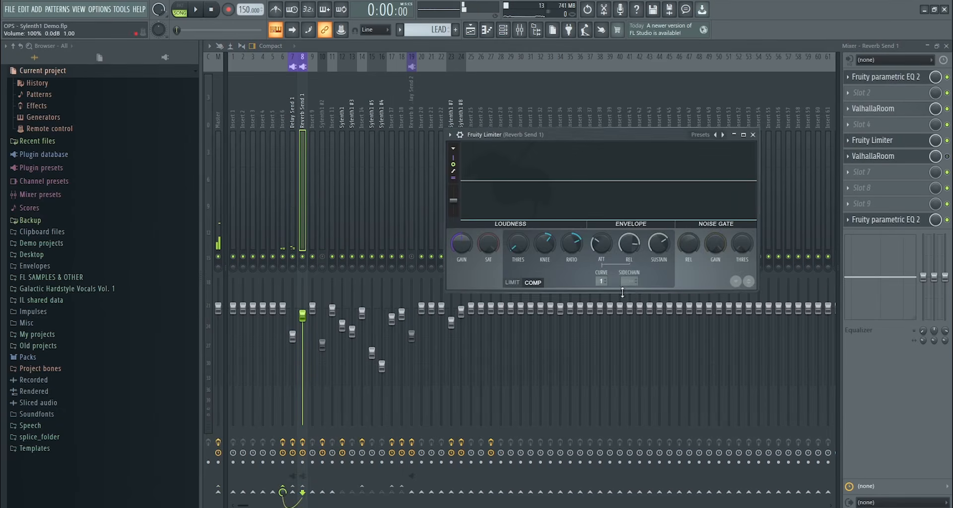
- Review the slot 6 ValhallaRoom on Reverb Send 1 and leave that second reverb bypassed
{"action": "left_click", "coordinate": [893, 158]}
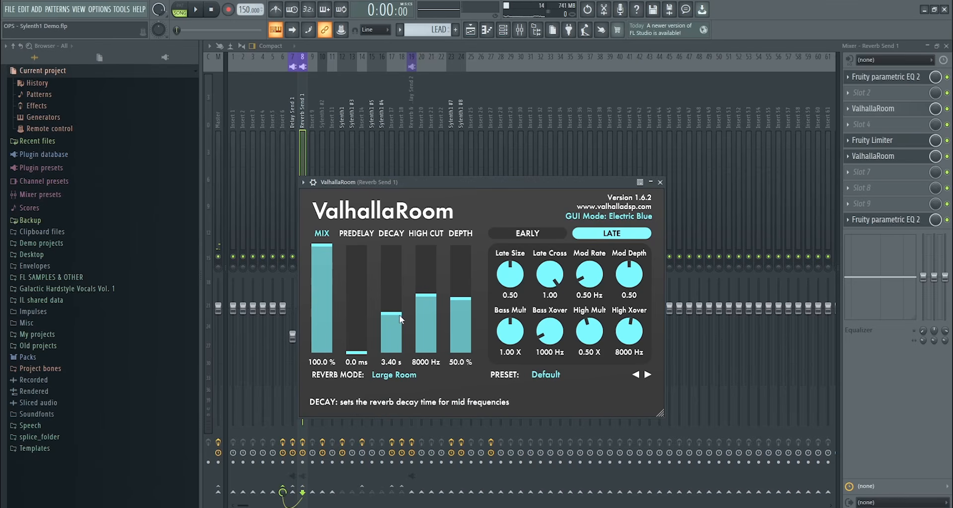
{"action": "left_click", "coordinate": [889, 157]}
{"action": "left_click", "coordinate": [894, 157]}
{"action": "left_click", "coordinate": [894, 157]}
{"action": "left_click", "coordinate": [895, 157]}
{"action": "left_click", "coordinate": [894, 158]}
{"action": "left_click", "coordinate": [947, 156]}
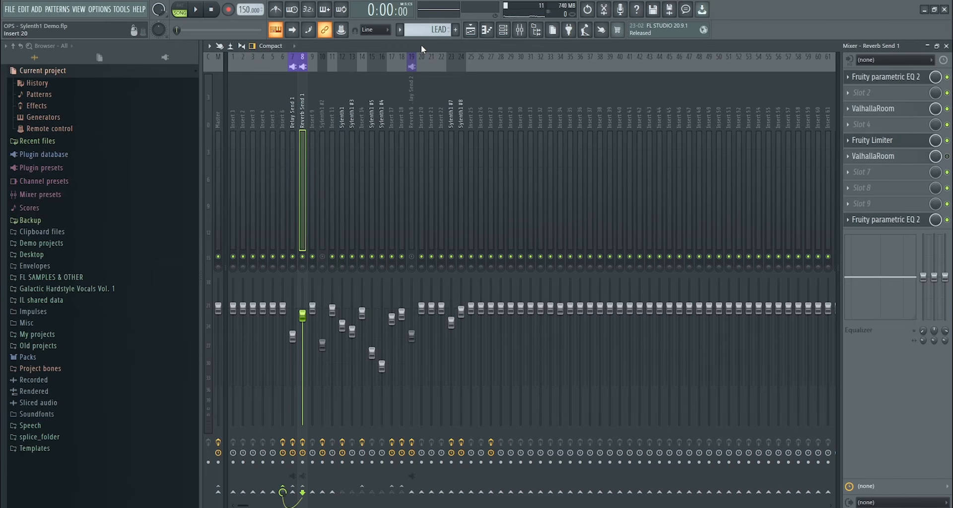
- Audition the lead with both sends and view Insert 6, where the send tracks are routed
{"action": "key", "text": "space"}
{"action": "left_click", "coordinate": [285, 122]}
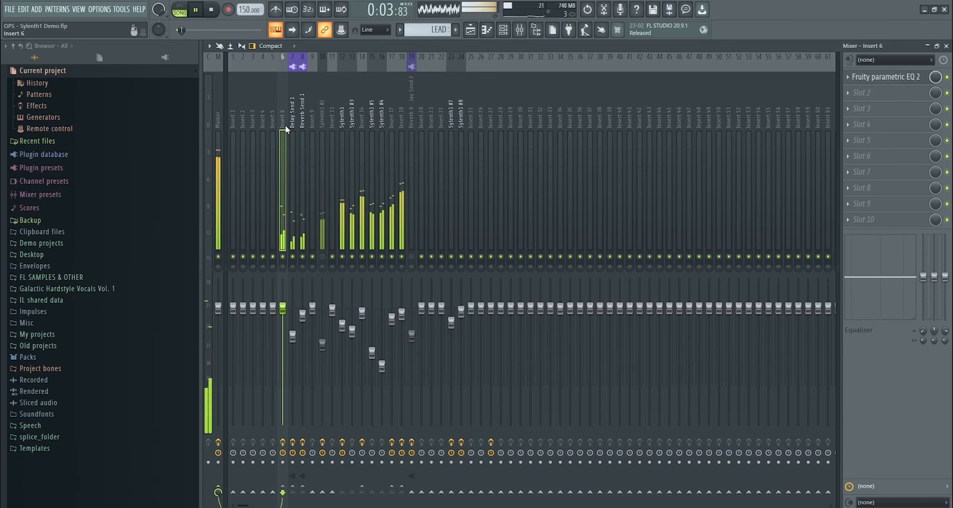
{"action": "key", "text": "space"}
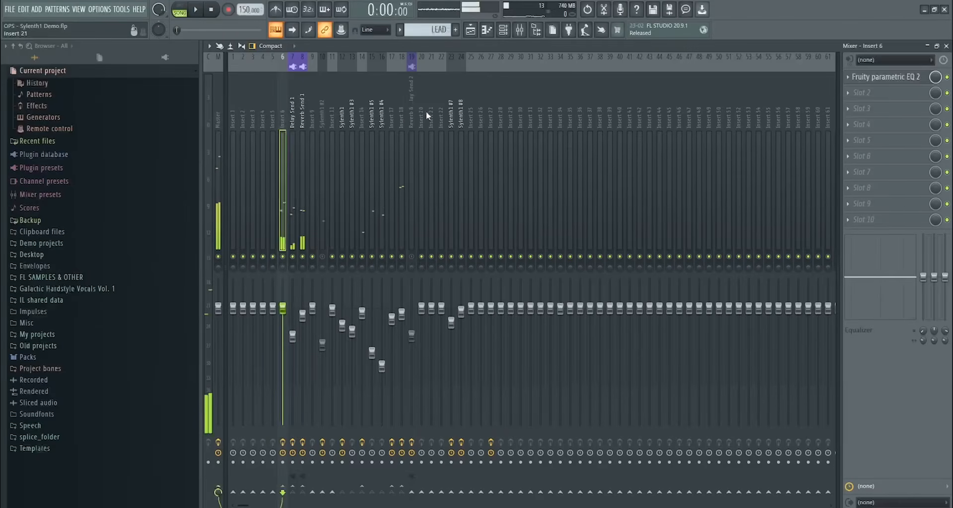
- Unmute the Sylenth1 #2 and Reverb & Delay Send 2 tracks and enable Insert 18's send to Reverb & Delay Send 2
{"action": "left_click", "coordinate": [409, 118]}
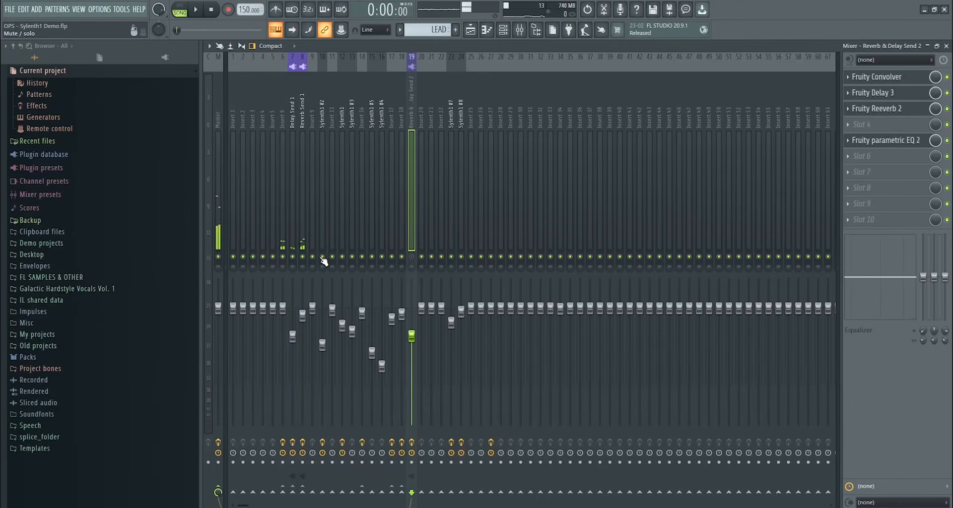
{"action": "left_click", "coordinate": [401, 119]}
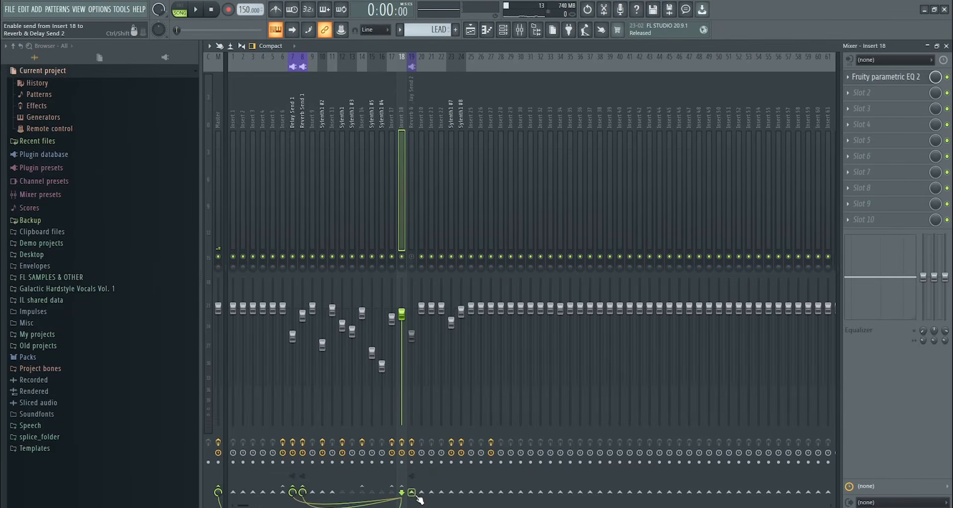
{"action": "left_click", "coordinate": [410, 148]}
{"action": "left_click", "coordinate": [411, 257]}
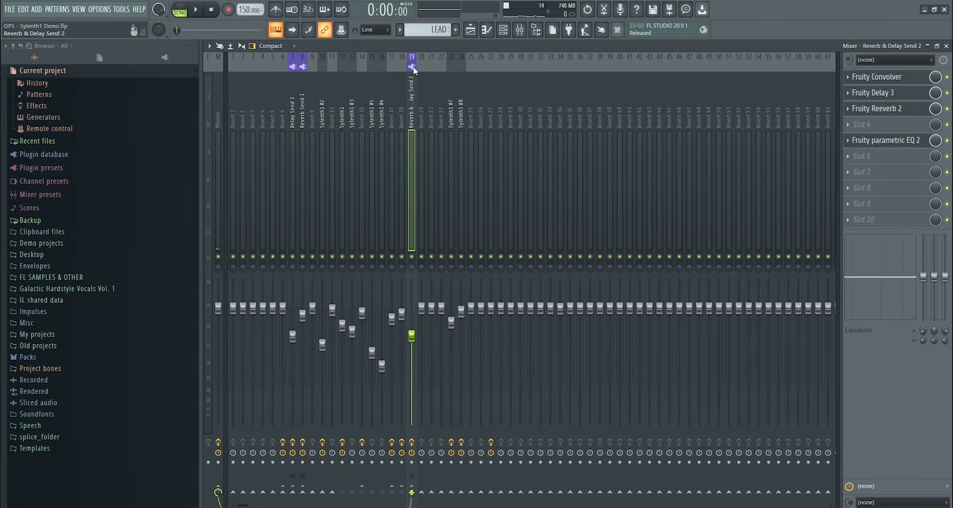
- Review the Fruity Delay 3 and Fruity parametric EQ 2 settings on Reverb & Delay Send 2
{"action": "left_click", "coordinate": [893, 95]}
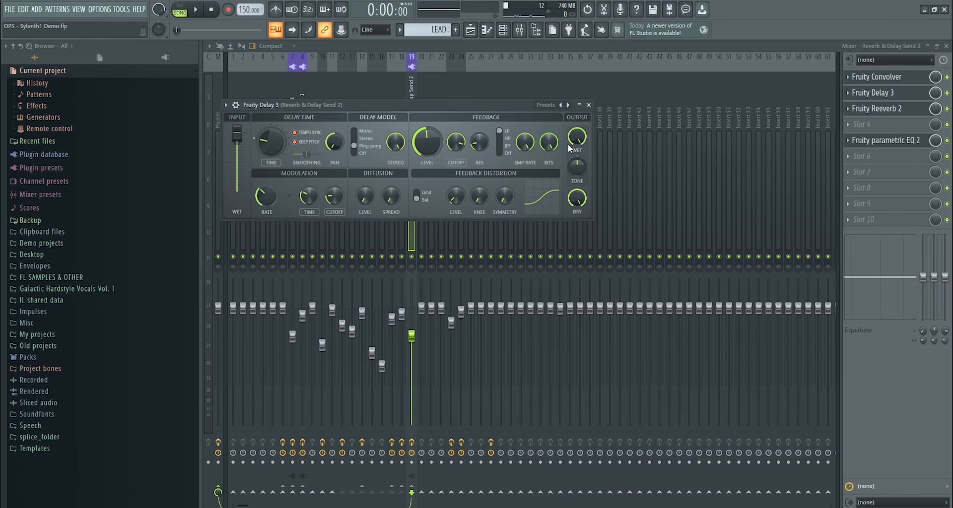
{"action": "left_click", "coordinate": [911, 142]}
{"action": "left_click", "coordinate": [910, 143]}
- Review the routing of Insert 17 and Insert 18 to the sends, and bring up Reverb Send 1's Fruity Limiter
{"action": "left_click", "coordinate": [303, 118]}
{"action": "left_click", "coordinate": [392, 115]}
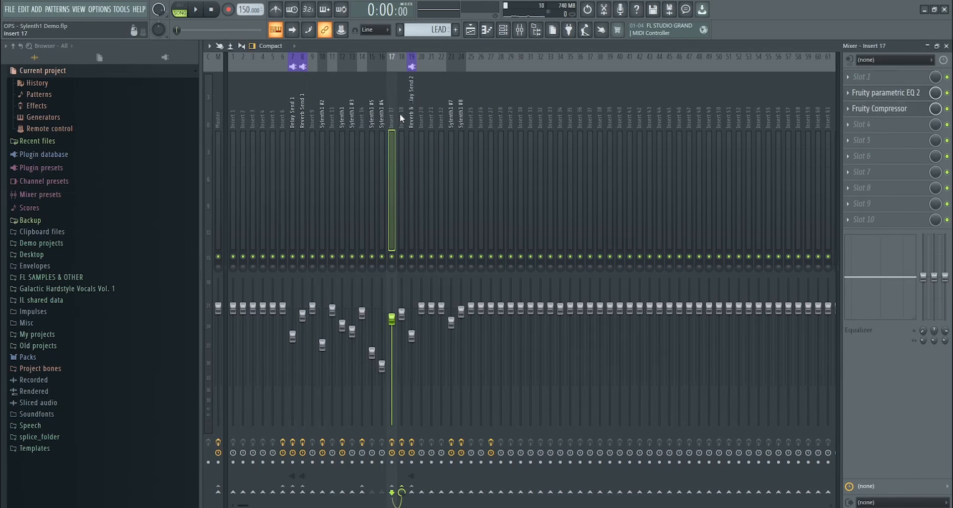
{"action": "left_click", "coordinate": [401, 114]}
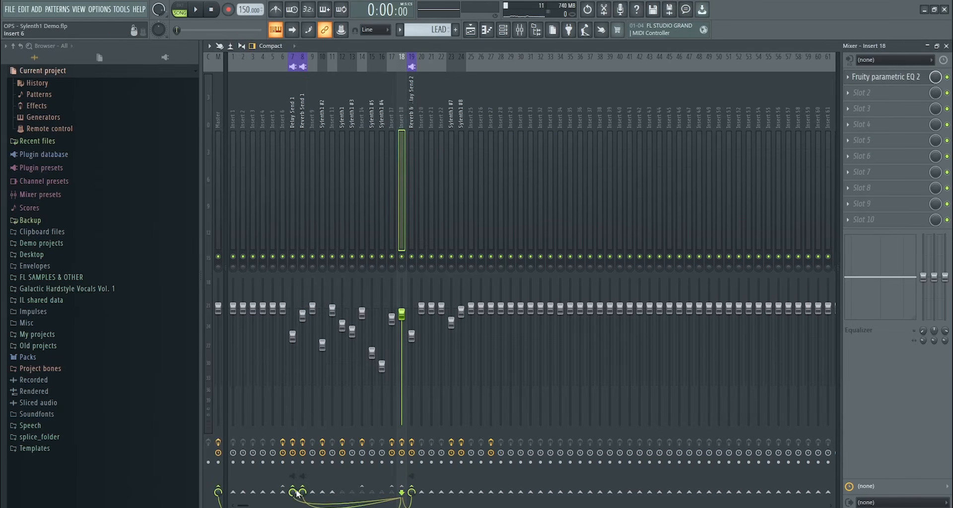
{"action": "left_click", "coordinate": [302, 122]}
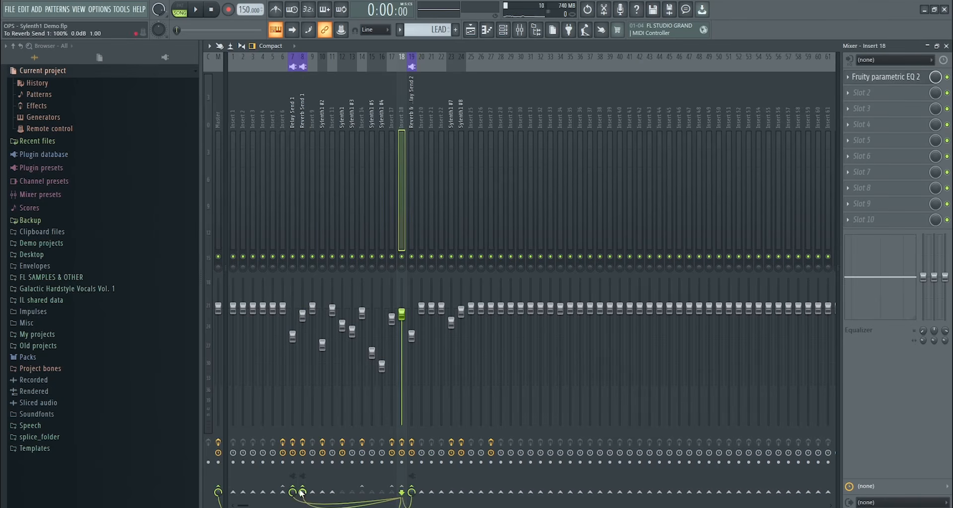
{"action": "left_click", "coordinate": [891, 141]}
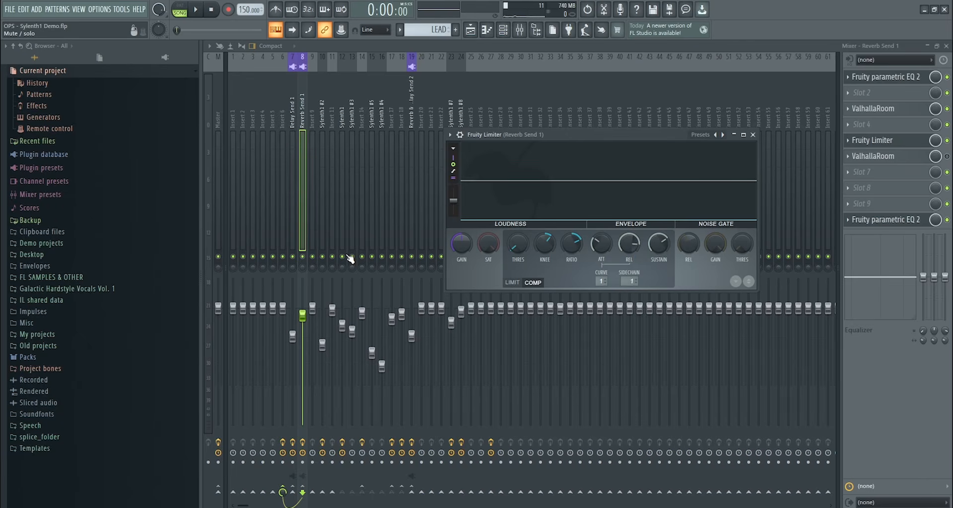
- Move the playlist's playback position to 0:00:80, return to the mixer, and close Reverb Send 1's Fruity Limiter
{"action": "key", "text": "F5"}
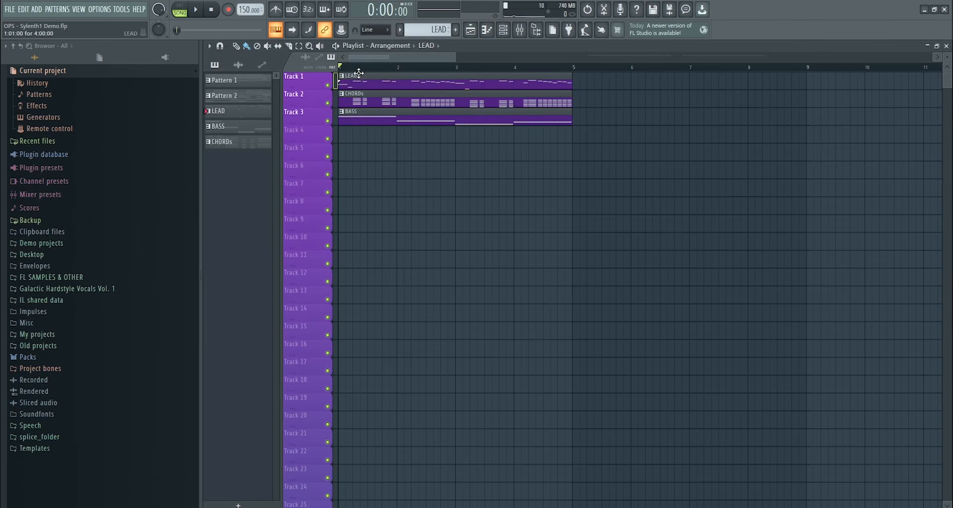
{"action": "left_click", "coordinate": [380, 69]}
{"action": "left_click", "coordinate": [520, 30]}
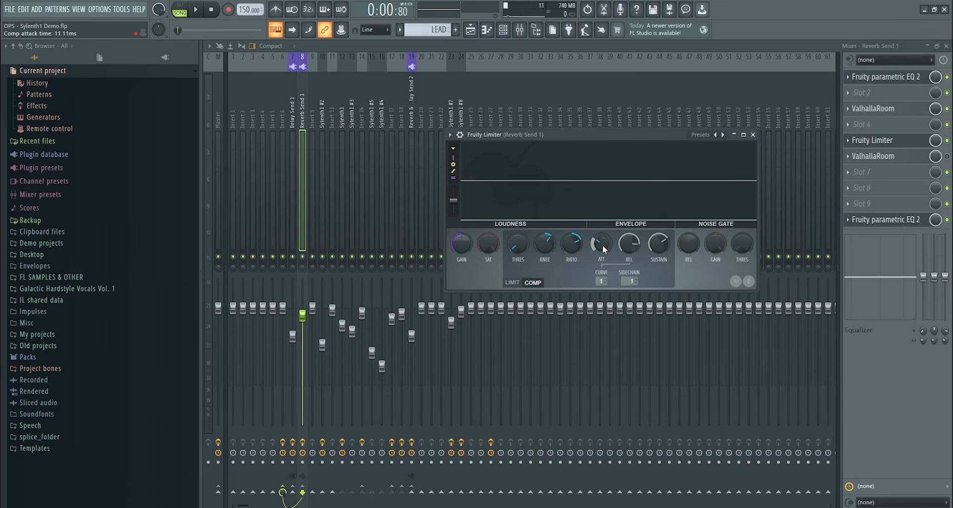
{"action": "left_click", "coordinate": [481, 45]}
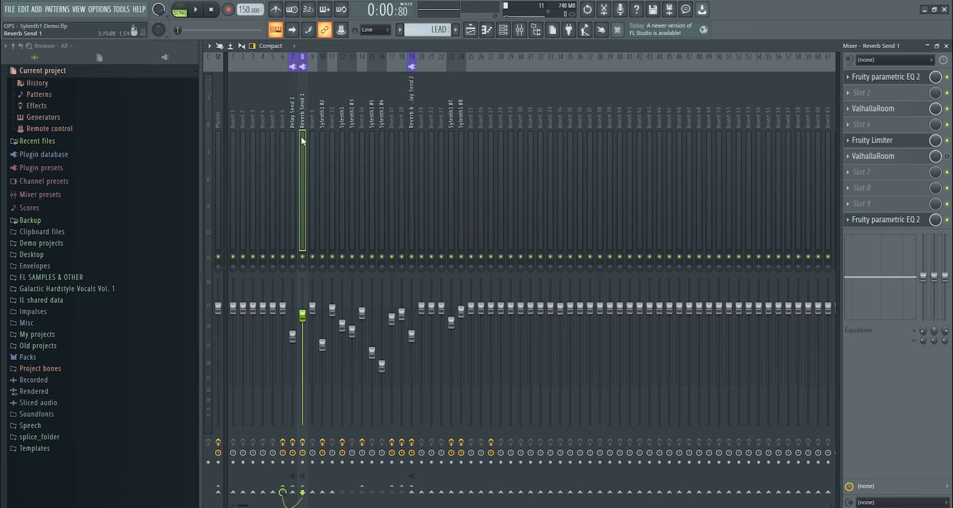
- Bring up Delay Send 1's EchoBoy and reposition its window higher to review the echo settings
{"action": "left_click", "coordinate": [296, 124]}
{"action": "left_click", "coordinate": [866, 108]}
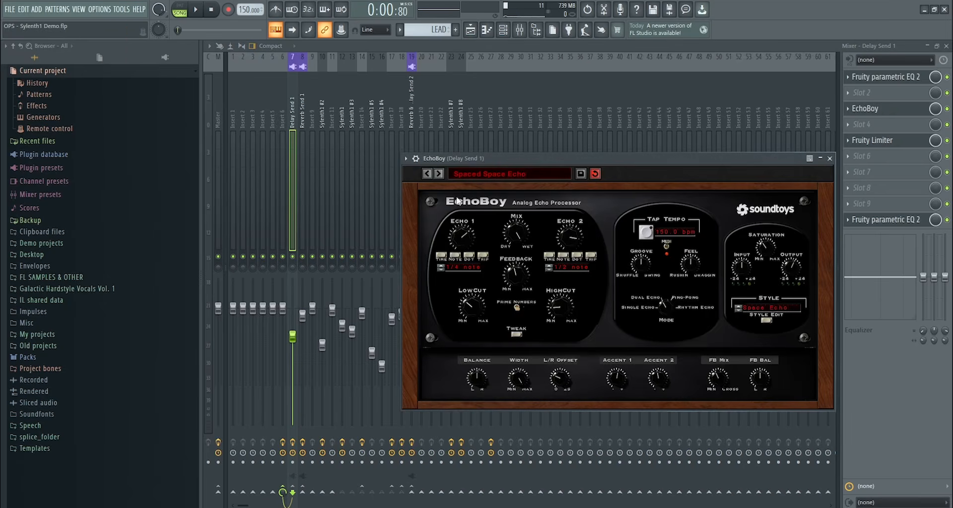
{"action": "left_click_drag", "start_coordinate": [539, 158], "coordinate": [541, 129]}
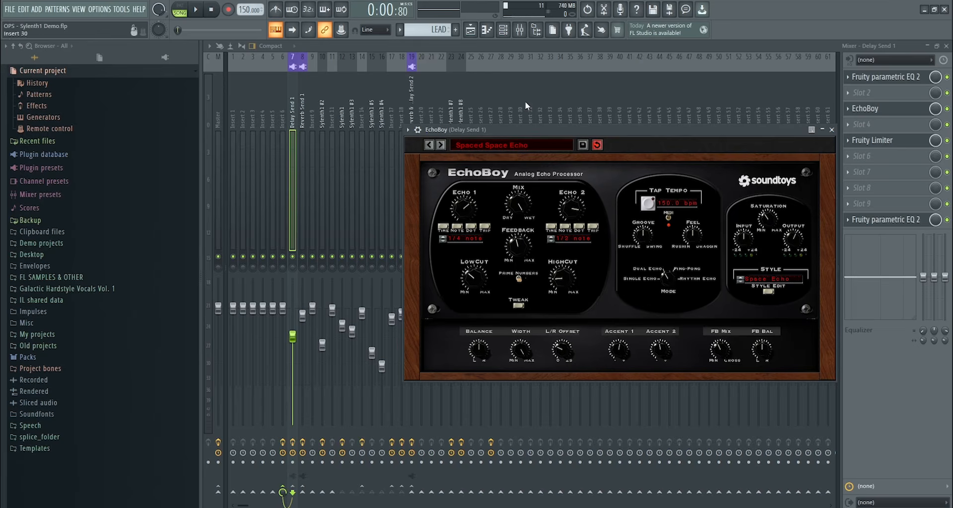
{"action": "left_click_drag", "start_coordinate": [572, 130], "coordinate": [580, 77]}
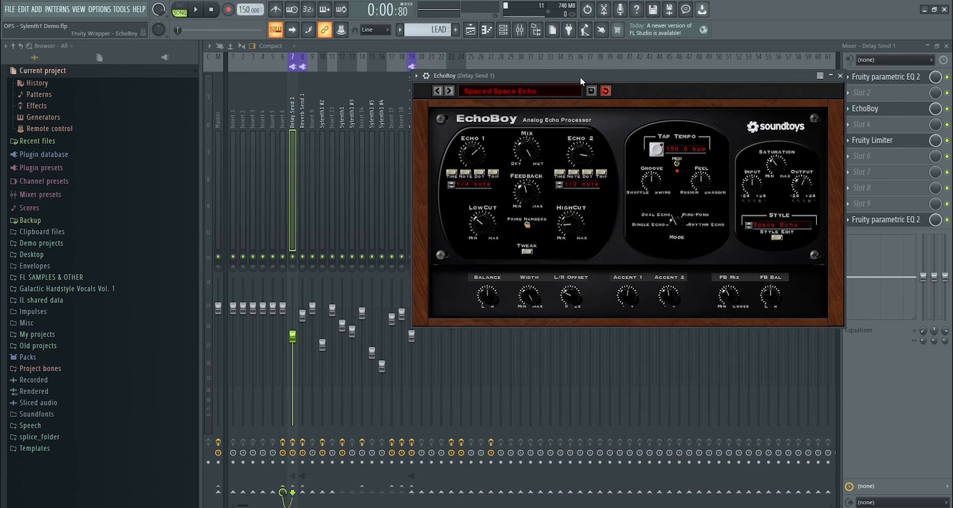
- Play the project to hear Delay Send 1's echo with the leads, and close its EchoBoy window
{"action": "key", "text": "space"}
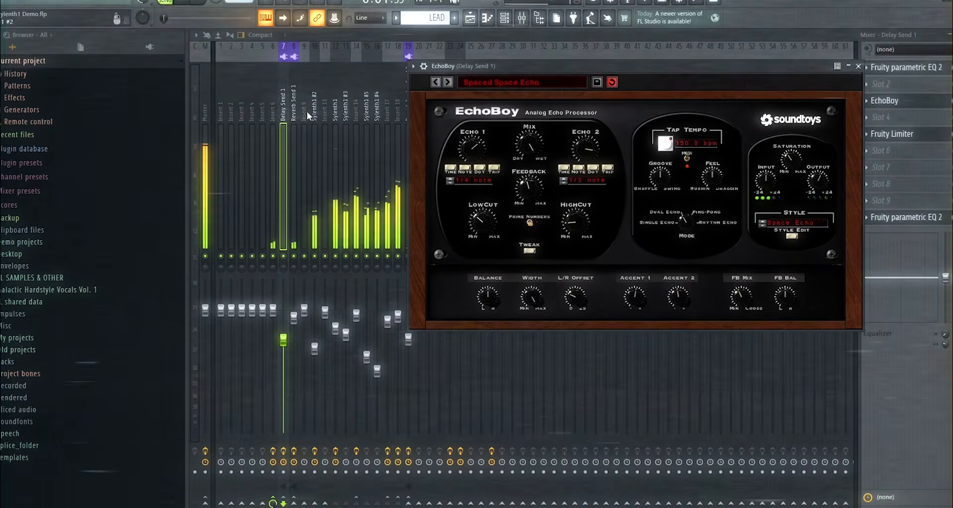
{"action": "left_click", "coordinate": [292, 120]}
{"action": "left_click", "coordinate": [471, 19]}
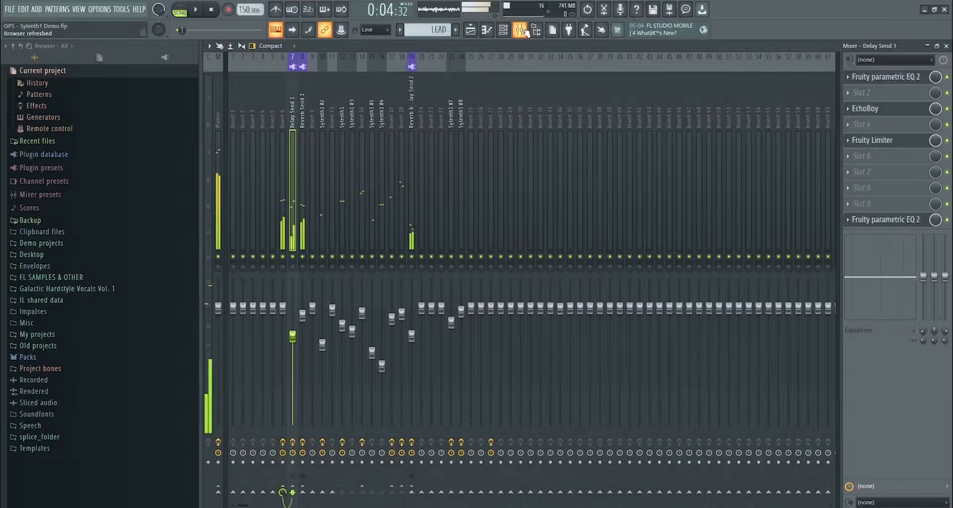
- Check the Fruity parametric EQ 2 on Insert 6, which feeds the Master, and close it again
{"action": "left_click", "coordinate": [283, 120]}
{"action": "left_click", "coordinate": [893, 78]}
{"action": "left_click", "coordinate": [893, 78]}
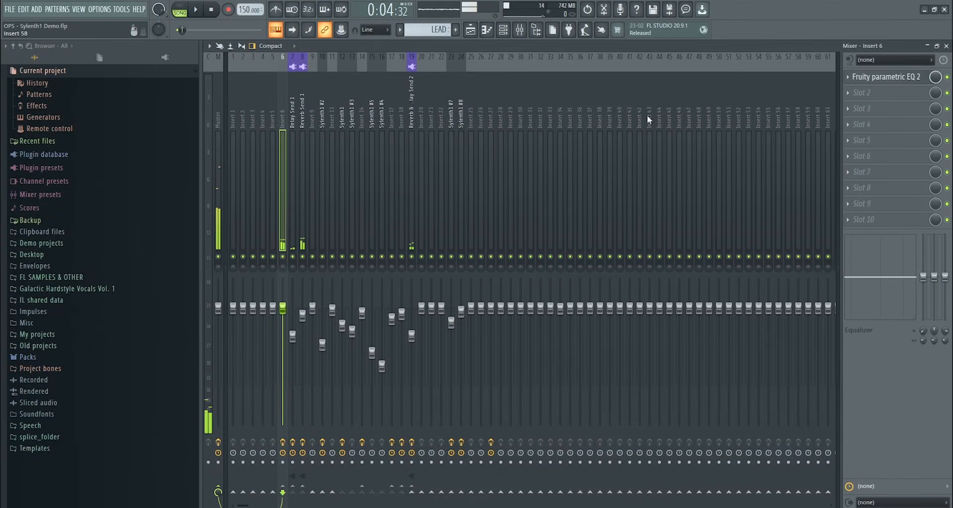
- Slightly lower the volume faders of Insert 6 and Reverb & Delay Send 2, playing the project to judge the balance
{"action": "left_click", "coordinate": [412, 116]}
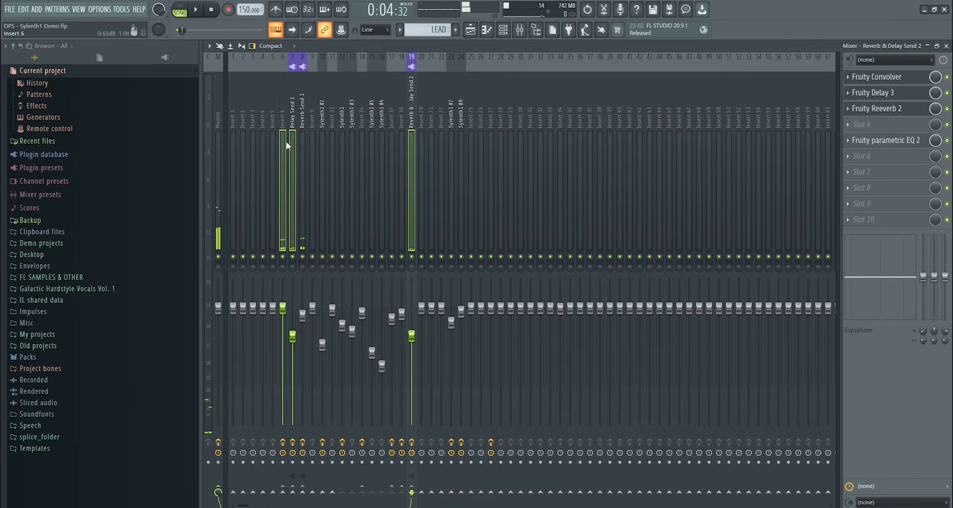
{"action": "mouse_move", "coordinate": [284, 309]}
{"action": "left_mouse_down"}
{"action": "mouse_move", "coordinate": [284, 383]}
{"action": "mouse_move", "coordinate": [284, 283]}
{"action": "mouse_move", "coordinate": [284, 318]}
{"action": "left_mouse_up"}
{"action": "key", "text": "space"}
{"action": "key", "text": "space"}
{"action": "left_click", "coordinate": [411, 195]}
{"action": "left_click_drag", "start_coordinate": [412, 336], "coordinate": [411, 332]}
- Close all open windows and bring up the playlist
{"action": "key", "text": "Escape"}
{"action": "key", "text": "Escape"}
{"action": "key", "text": "Escape"}
{"action": "key", "text": "Escape"}
{"action": "key", "text": "Escape"}
{"action": "key", "text": "Escape"}
{"action": "key", "text": "Escape"}
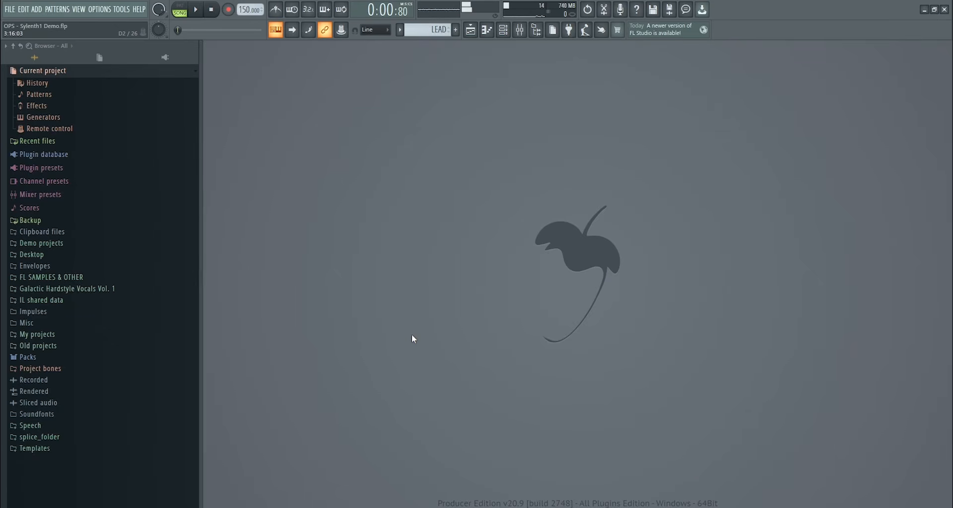
{"action": "key", "text": "F5"}
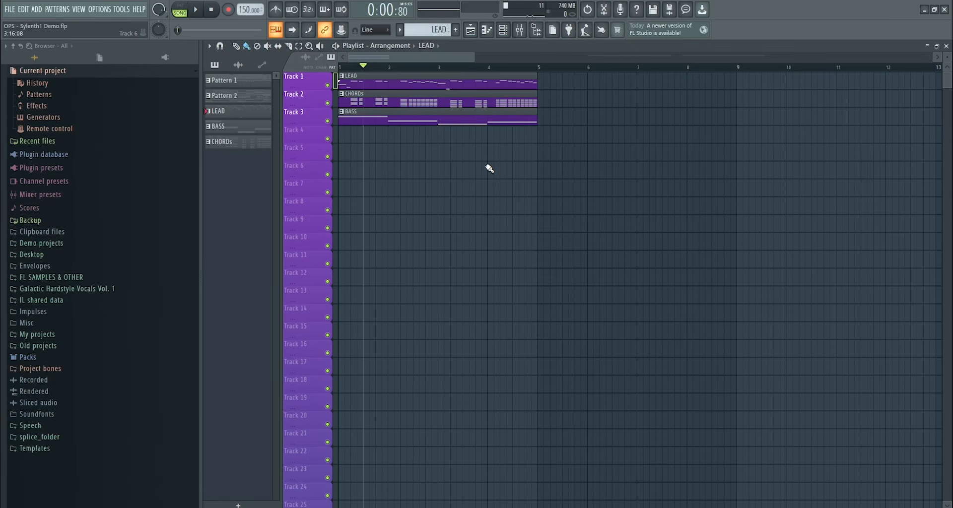
- Select the LEAD, CHORDs and BASS clips in the playlist, and take a final look at the mixer
{"action": "left_click_drag", "start_coordinate": [621, 178], "coordinate": [341, 75]}
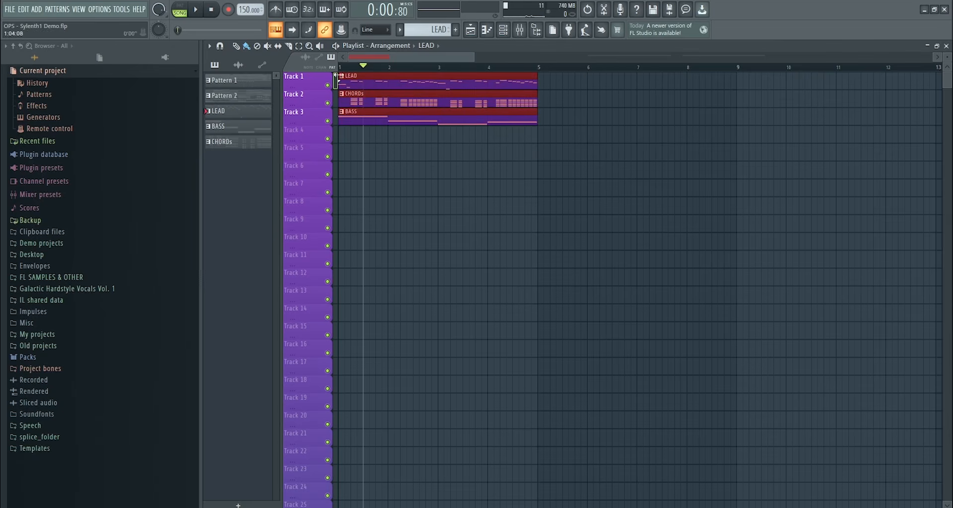
{"action": "scroll", "coordinate": [451, 149], "scroll_direction": "down", "scroll_amount": 3}
{"action": "scroll", "coordinate": [372, 68], "scroll_direction": "up", "scroll_amount": 3}
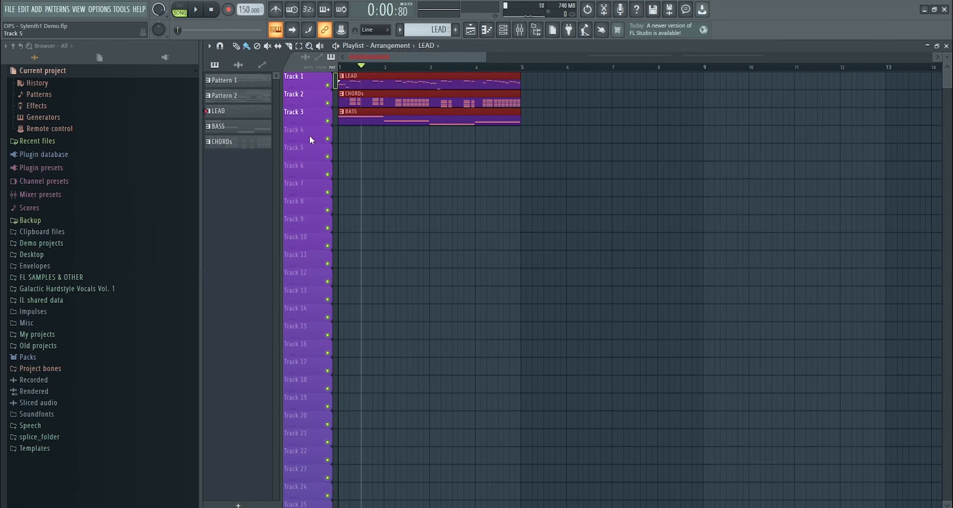
{"action": "left_click", "coordinate": [521, 33]}
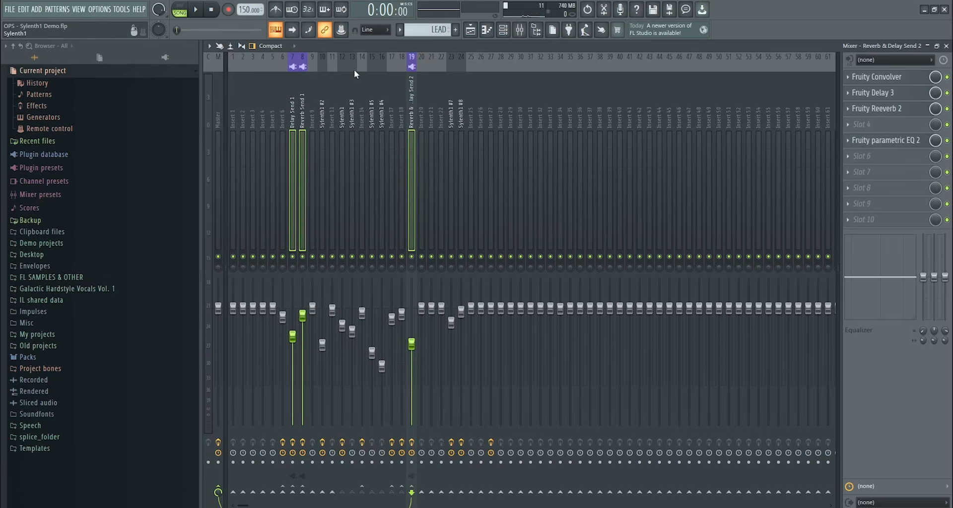
{"action": "key", "text": "F9"}
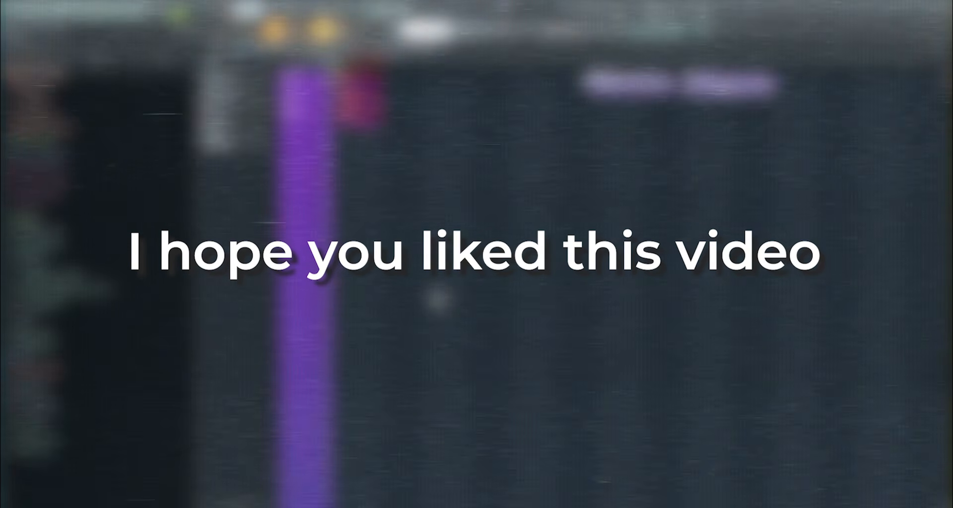